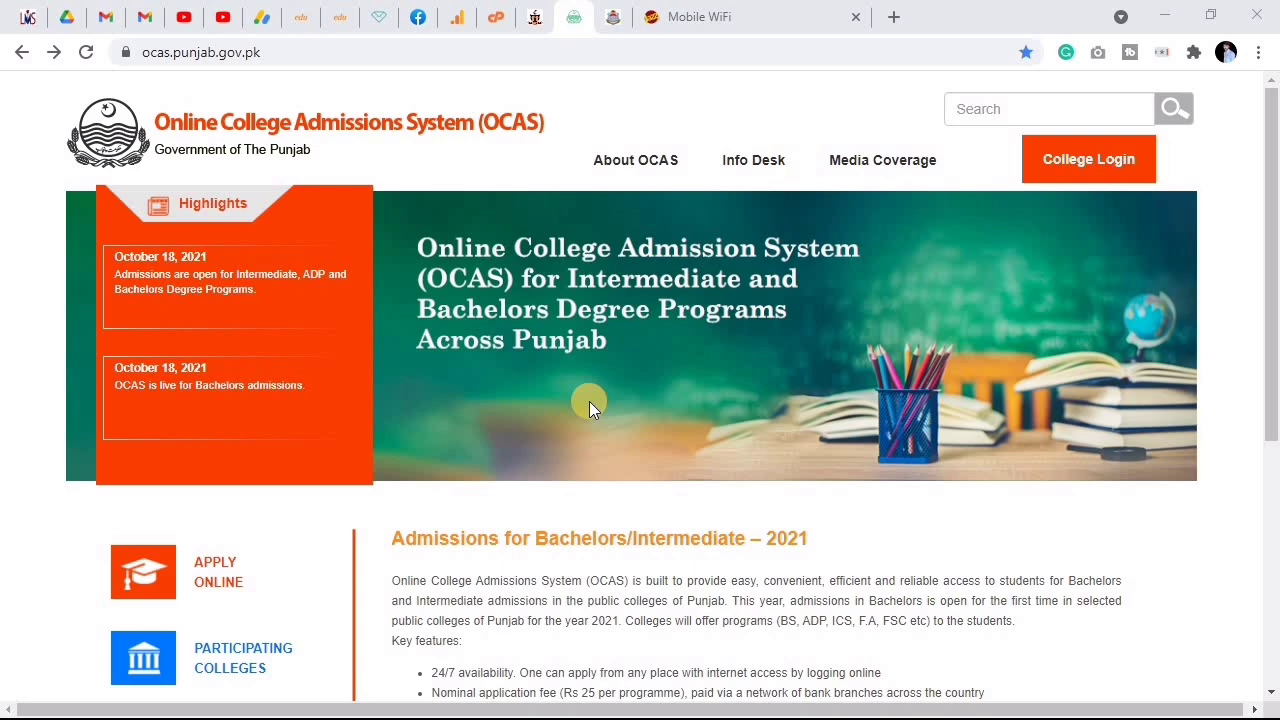
Step: Review the Bachelors and Intermediate admission opening dates and the participating colleges section on the OCAS home page
scroll(589, 401, "down", 4)
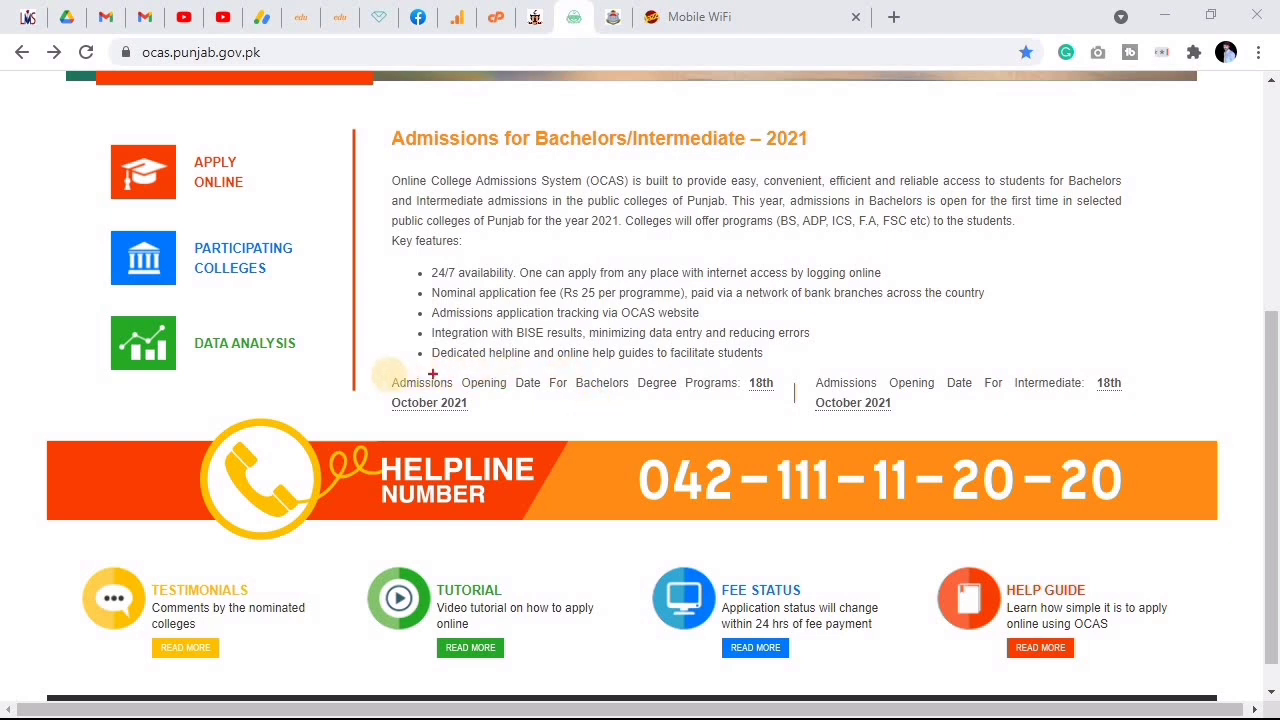
left_click_drag(371, 370, 508, 433)
mouse_move(640, 422)
left_mouse_down()
mouse_move(795, 432)
mouse_move(783, 425)
left_mouse_up()
mouse_move(806, 364)
left_mouse_down()
mouse_move(825, 392)
mouse_move(1127, 428)
left_mouse_up()
key("Escape")
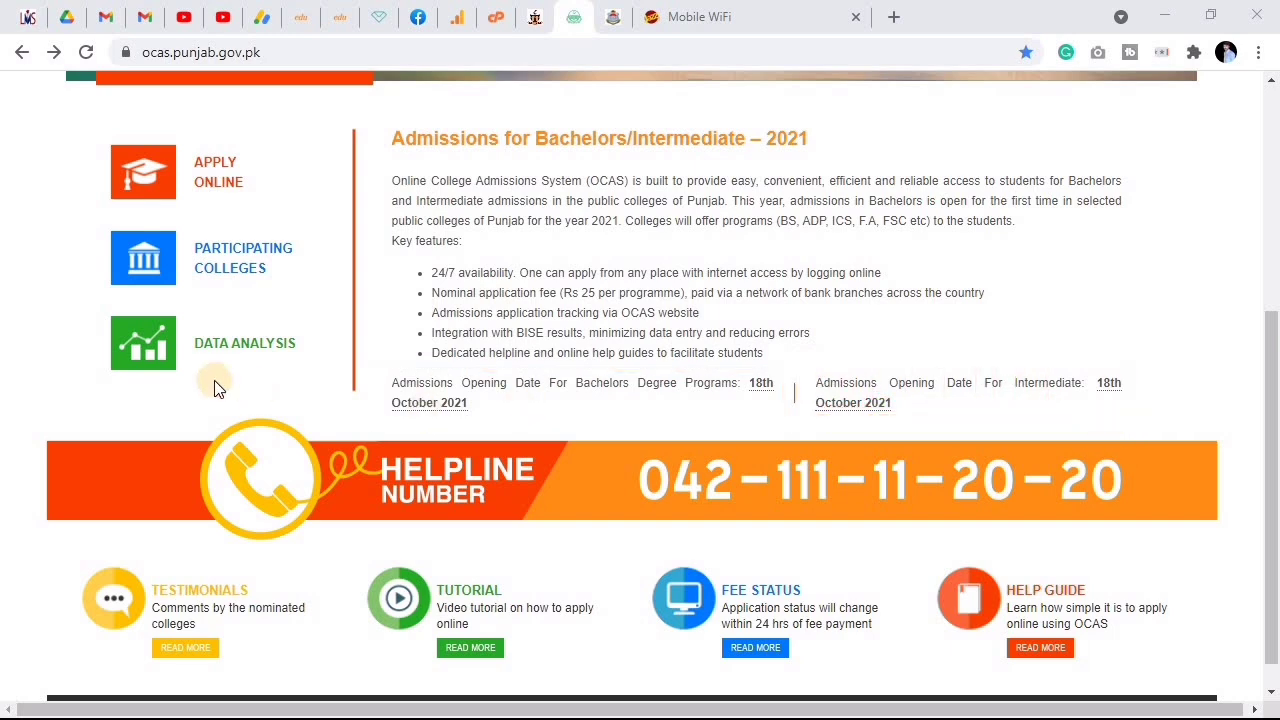
scroll(491, 260, "up", 1)
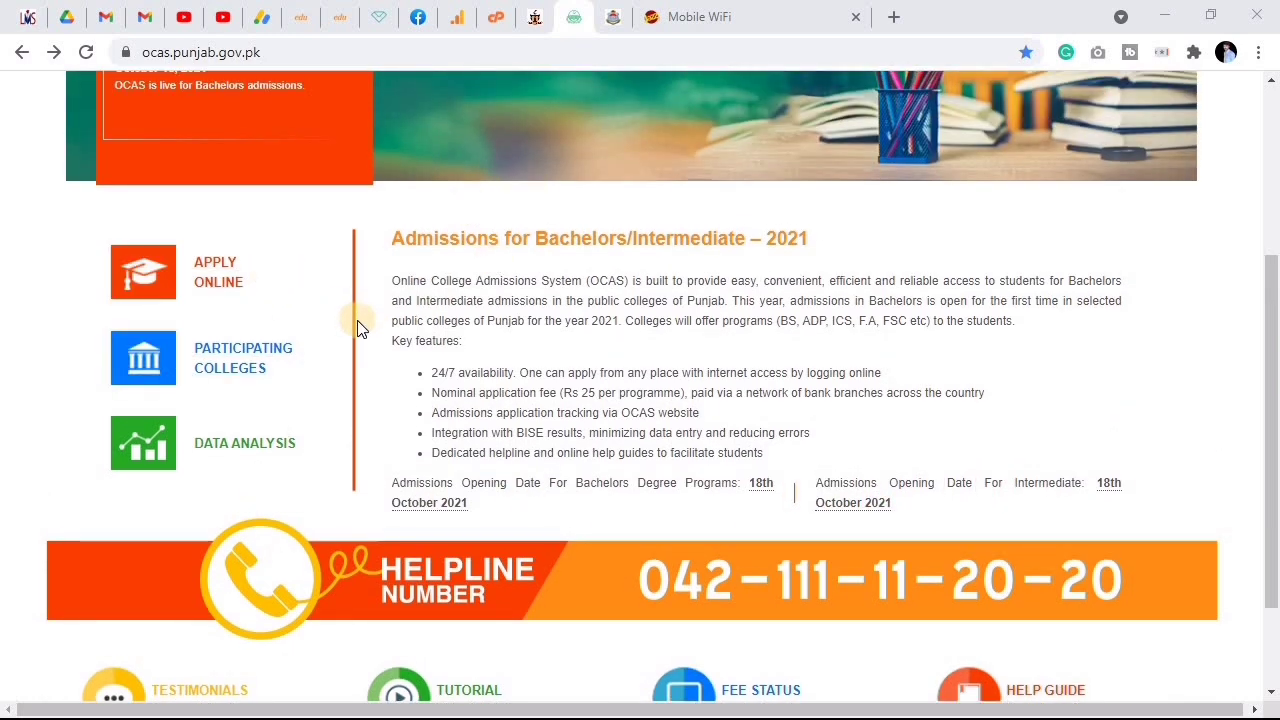
scroll(357, 326, "up", 1)
scroll(360, 327, "up", 1)
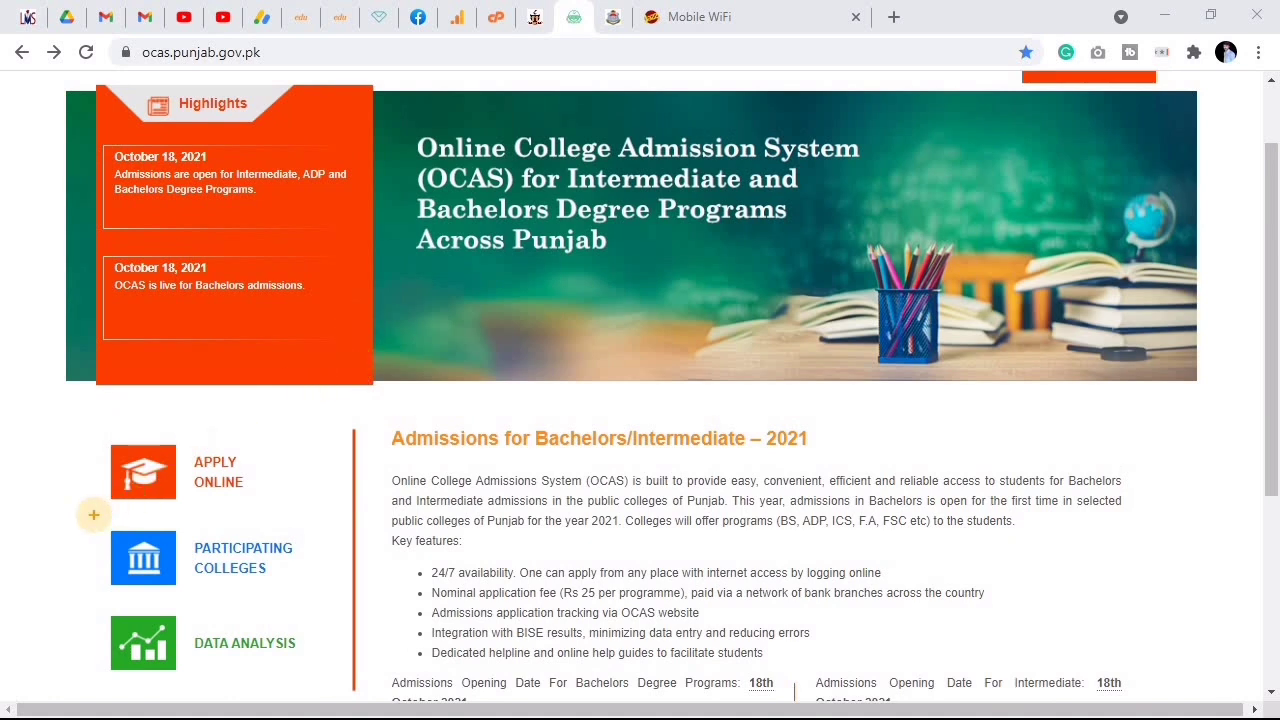
mouse_move(93, 514)
left_mouse_down()
mouse_move(280, 594)
mouse_move(320, 597)
left_mouse_up()
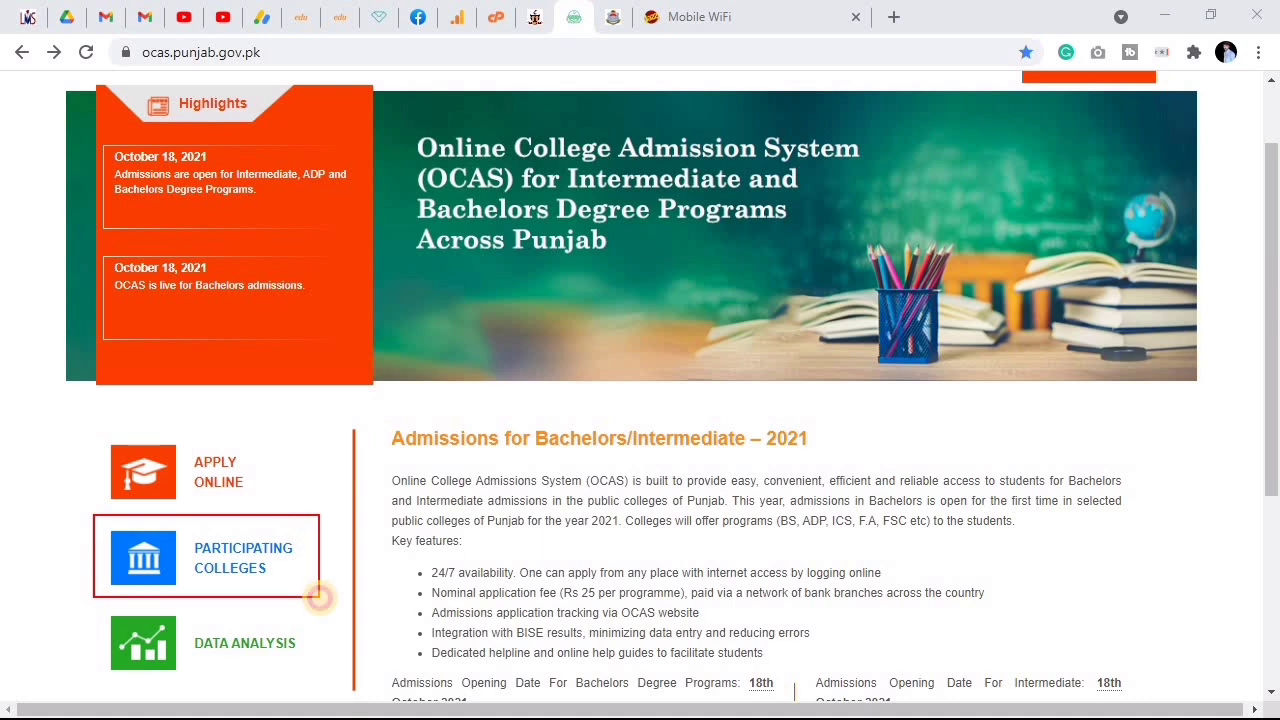
key("Escape")
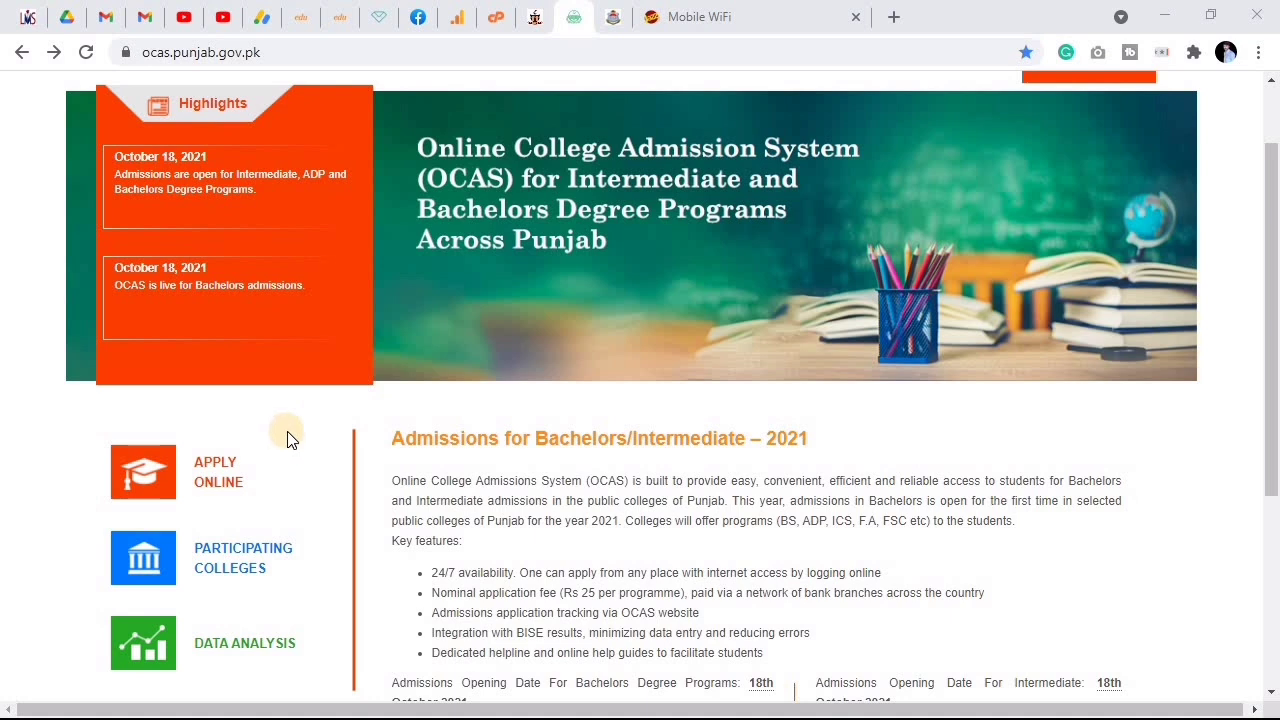
Step: Open the online application portal from the OCAS home page and look over its instructions and login form
left_click(221, 468)
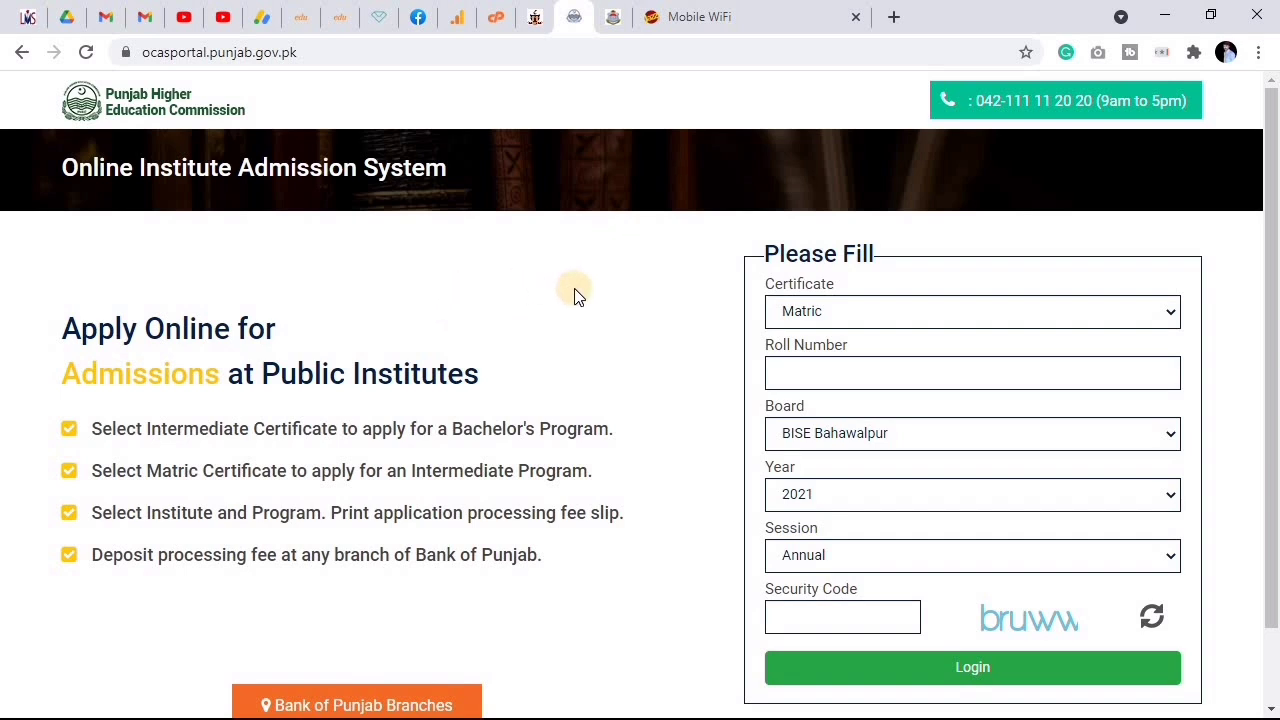
scroll(580, 290, "down", 1)
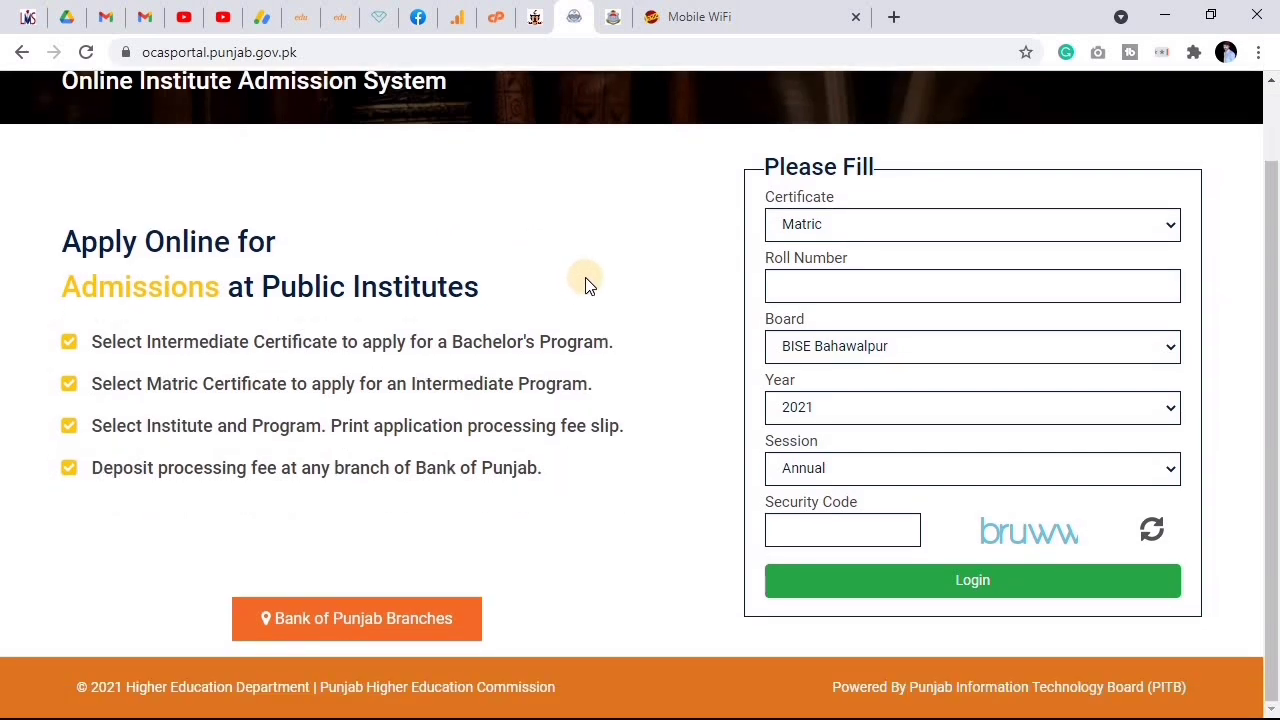
scroll(586, 285, "up", 1)
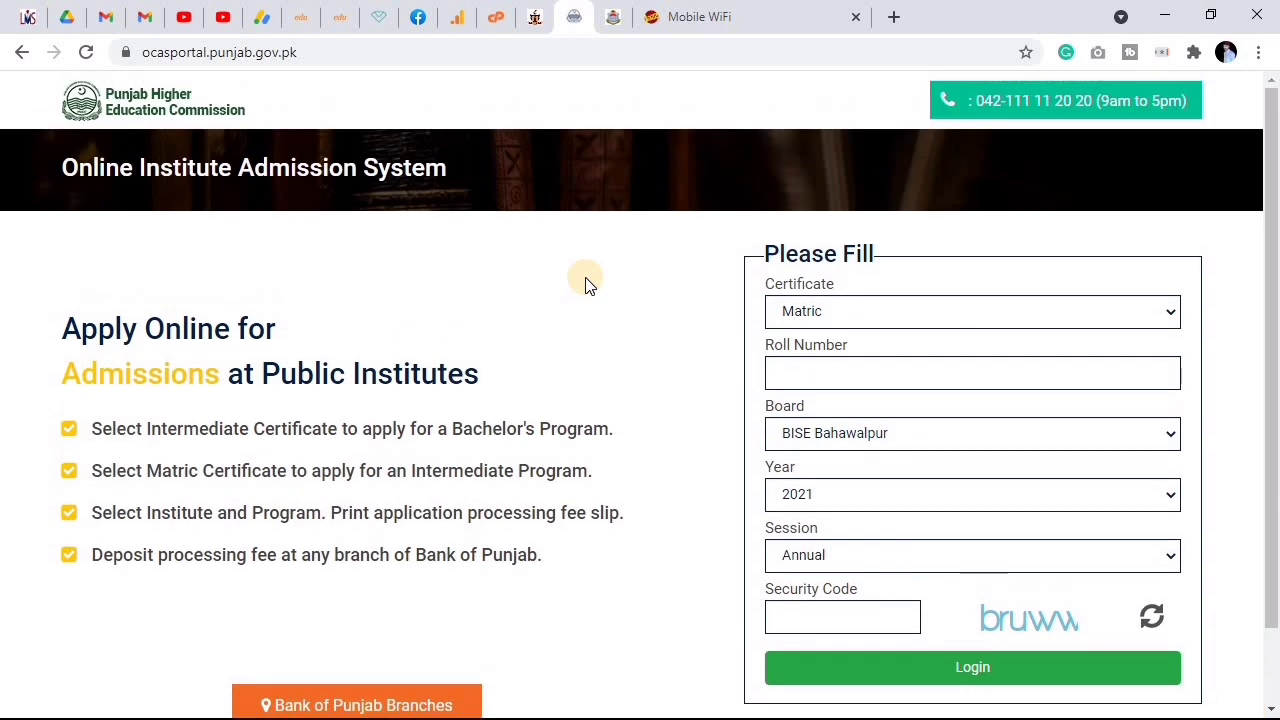
Step: Choose Intermediate as the certificate in the portal's login form
left_click(818, 311)
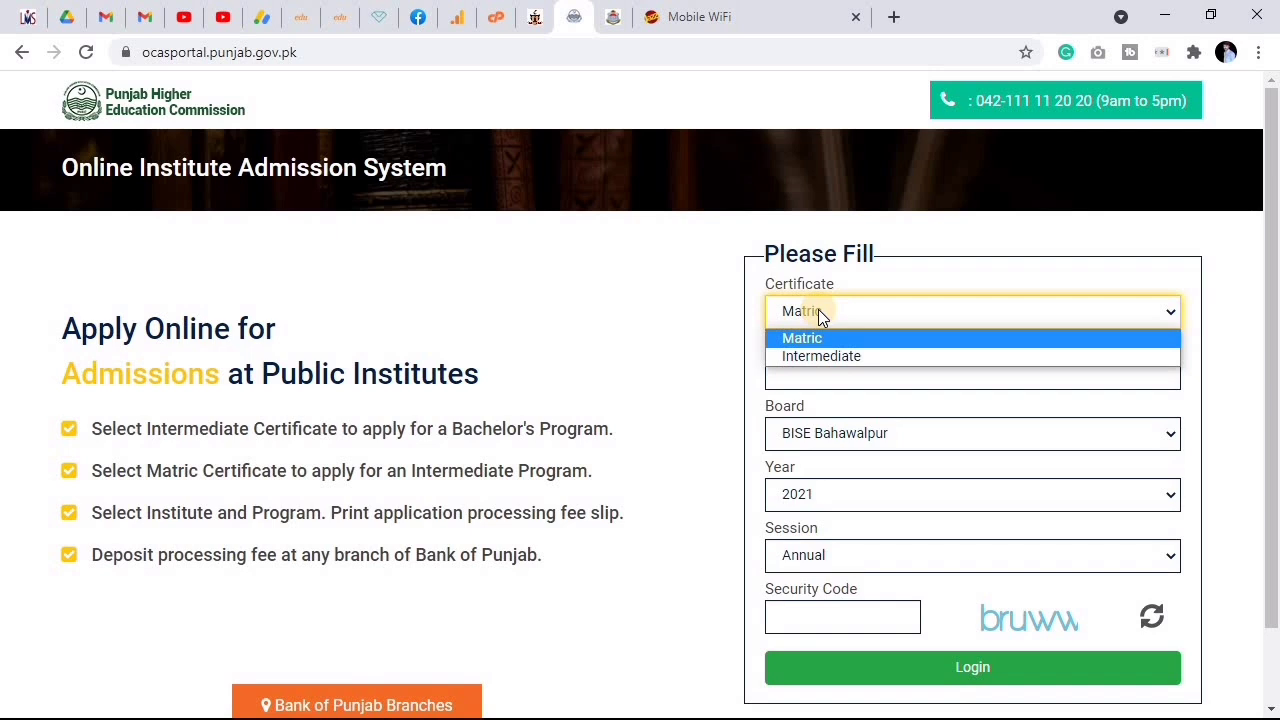
left_click(831, 338)
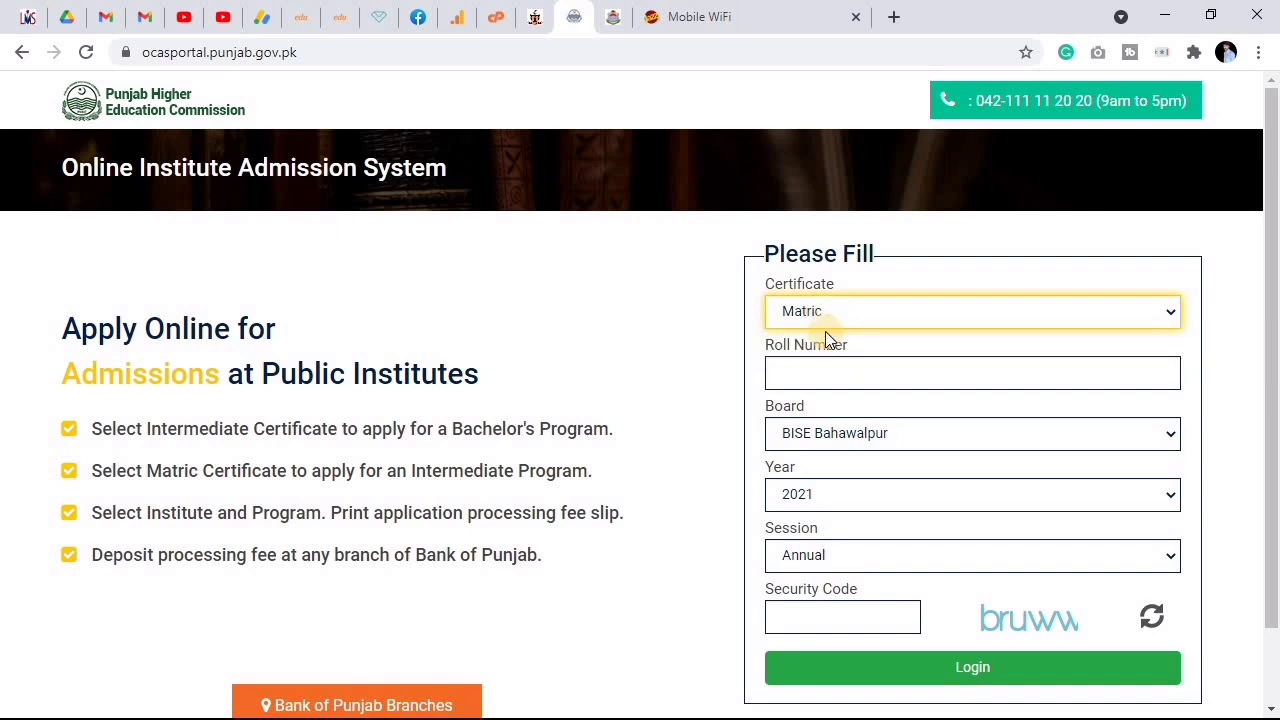
left_click(822, 311)
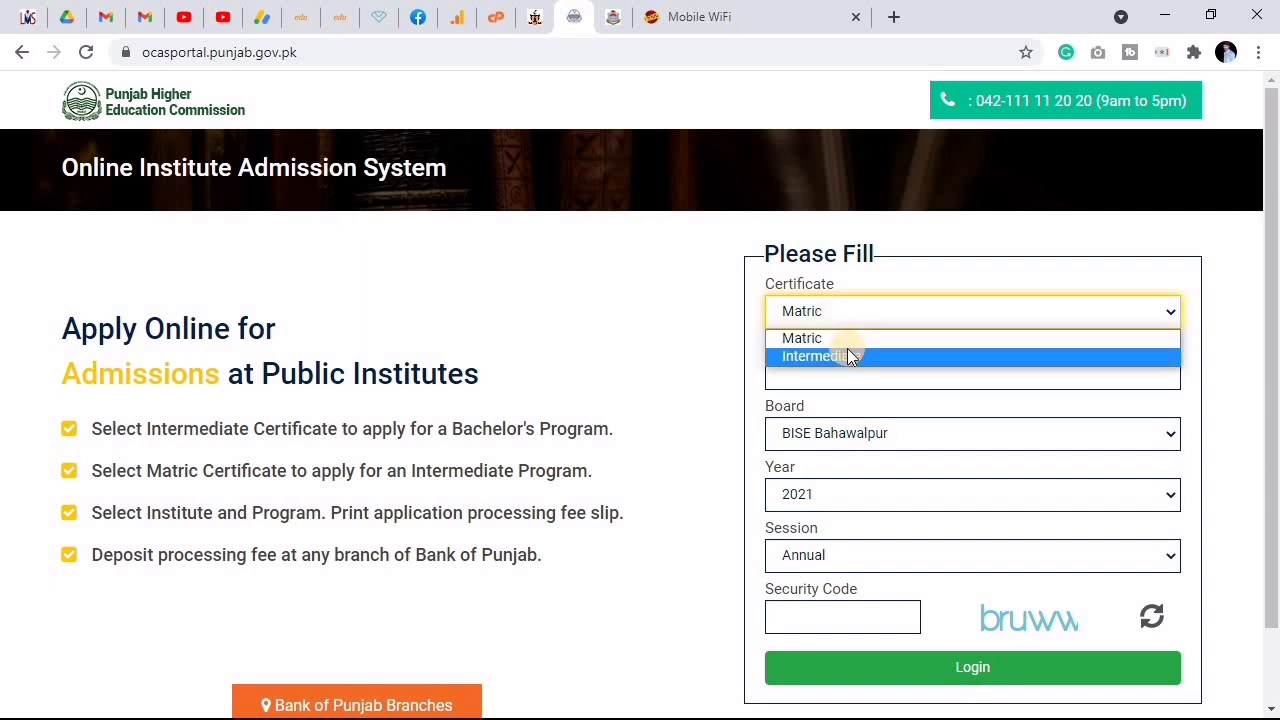
left_click(852, 356)
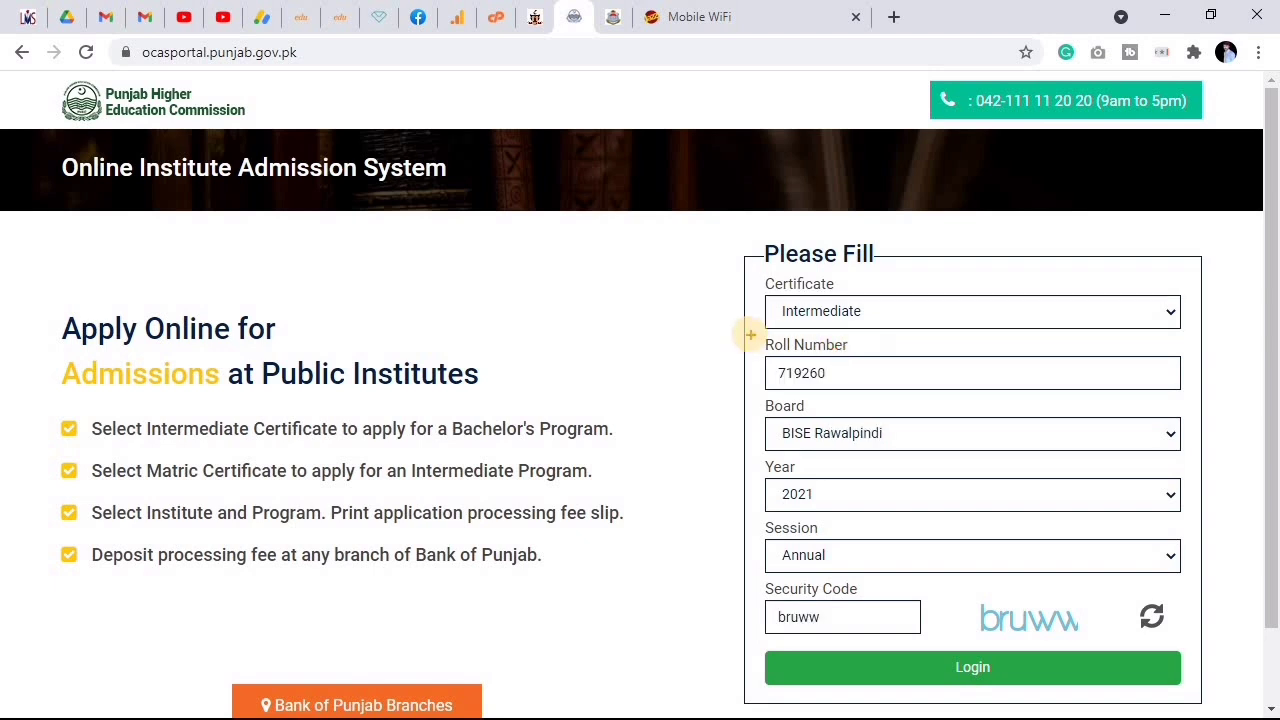
Step: Check the roll number, board, year, session and security code fields of the login form
mouse_move(748, 333)
left_mouse_down()
mouse_move(1000, 414)
mouse_move(1190, 396)
left_mouse_up()
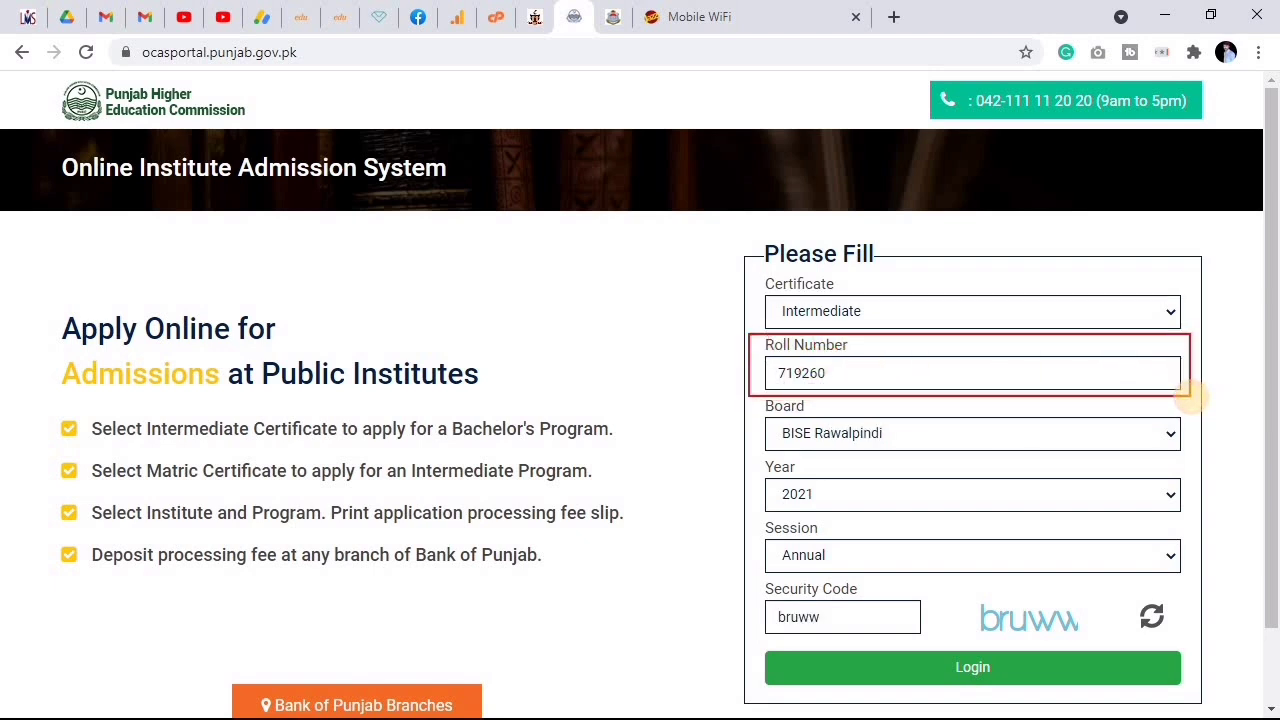
mouse_move(756, 397)
left_mouse_down()
mouse_move(848, 438)
mouse_move(1009, 464)
mouse_move(1190, 455)
left_mouse_up()
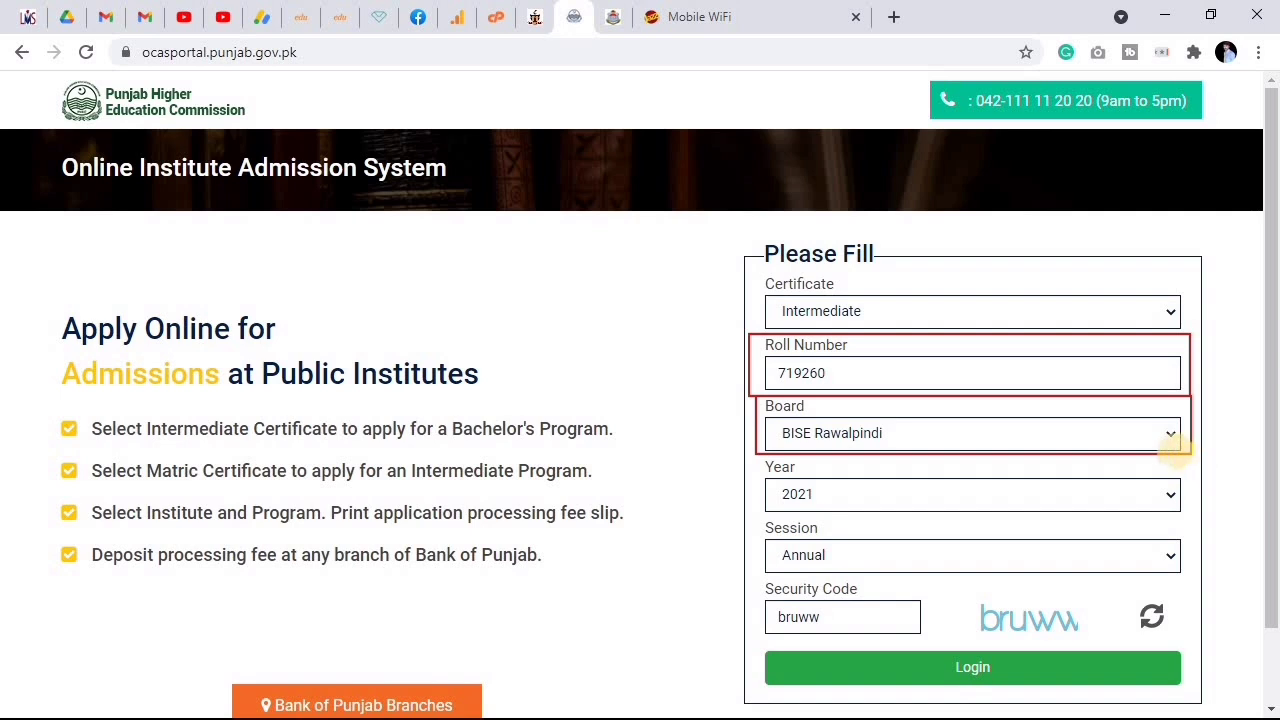
mouse_move(753, 457)
left_mouse_down()
mouse_move(834, 494)
mouse_move(1186, 514)
left_mouse_up()
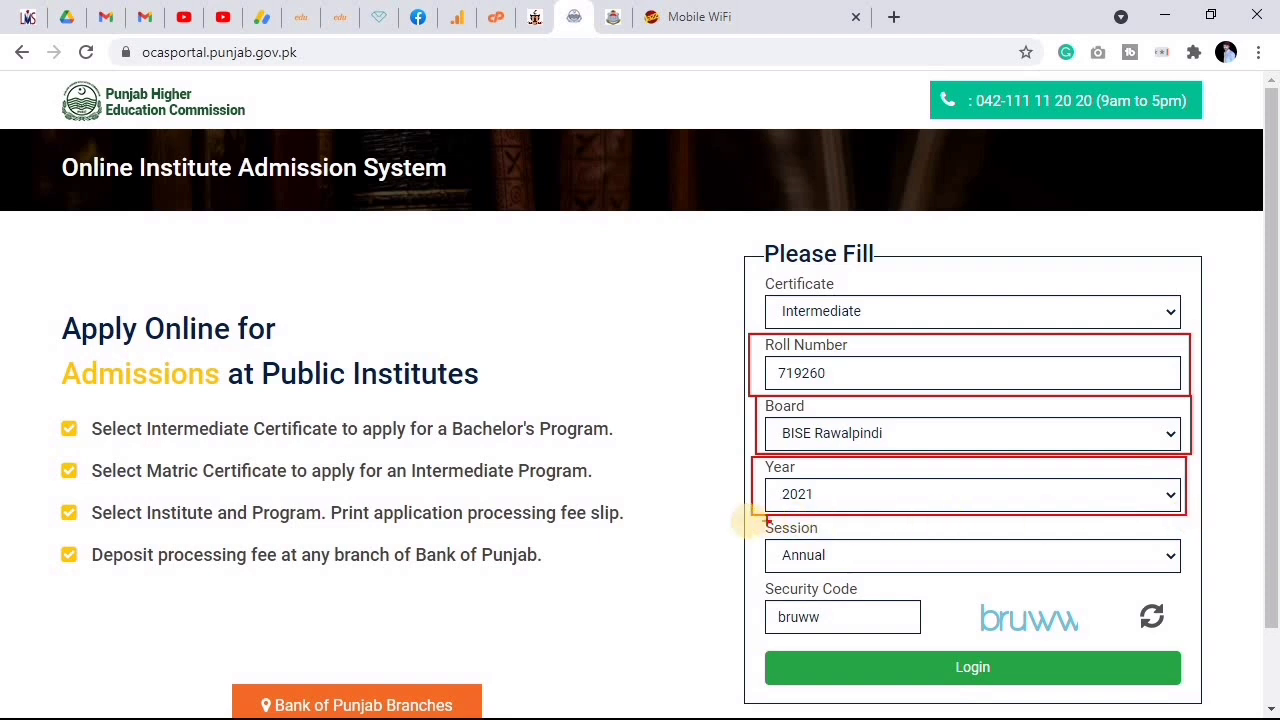
mouse_move(742, 520)
left_mouse_down()
mouse_move(982, 588)
mouse_move(1066, 596)
mouse_move(1199, 579)
left_mouse_up()
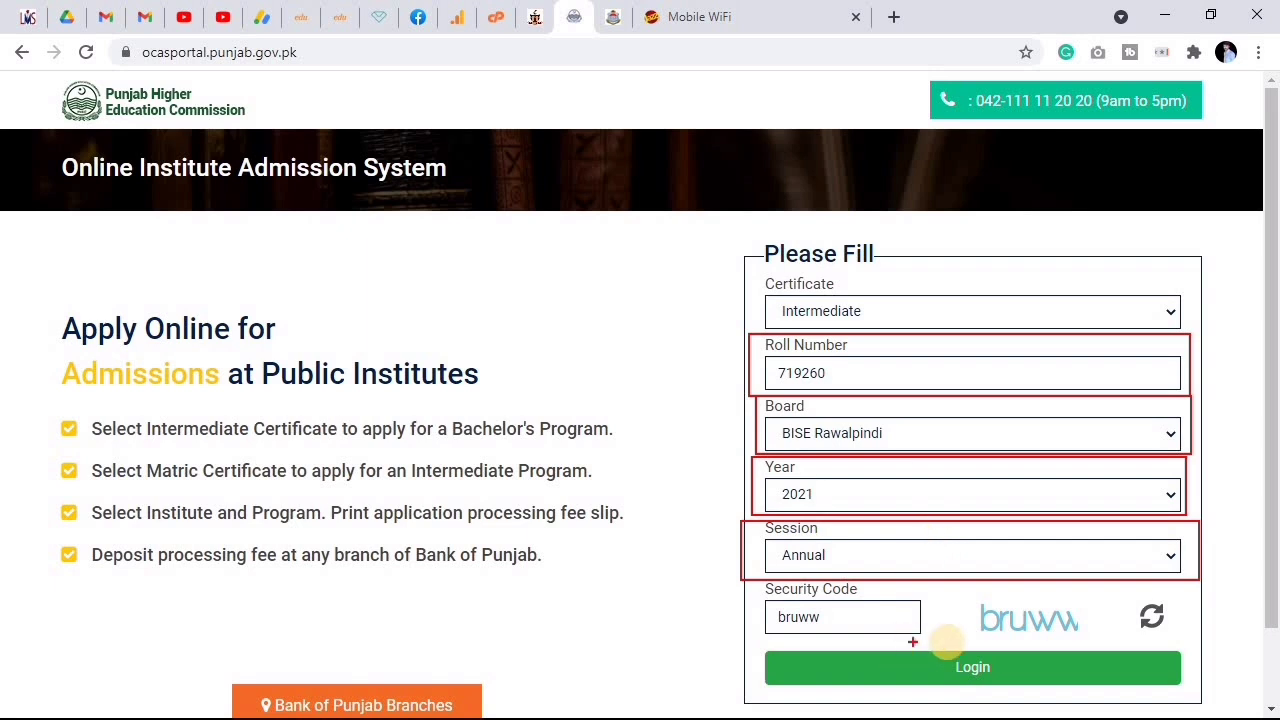
key("Escape")
scroll(886, 508, "down", 1)
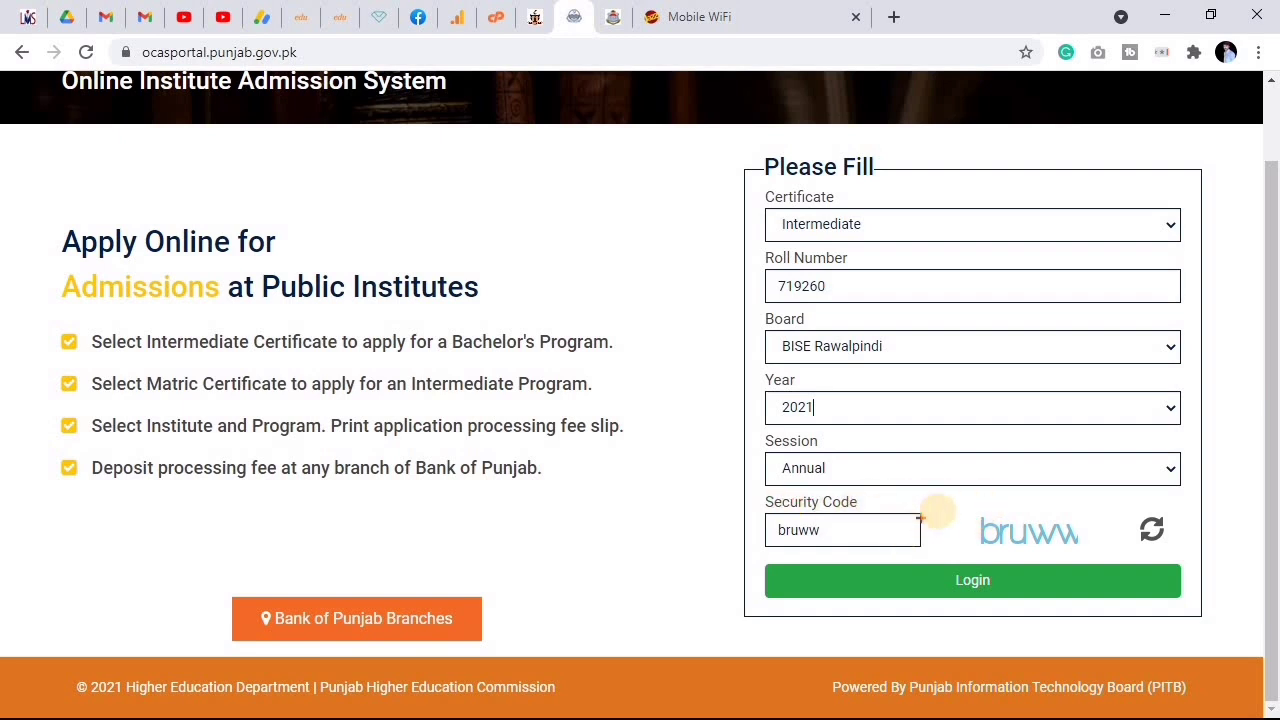
left_click_drag(943, 500, 1126, 560)
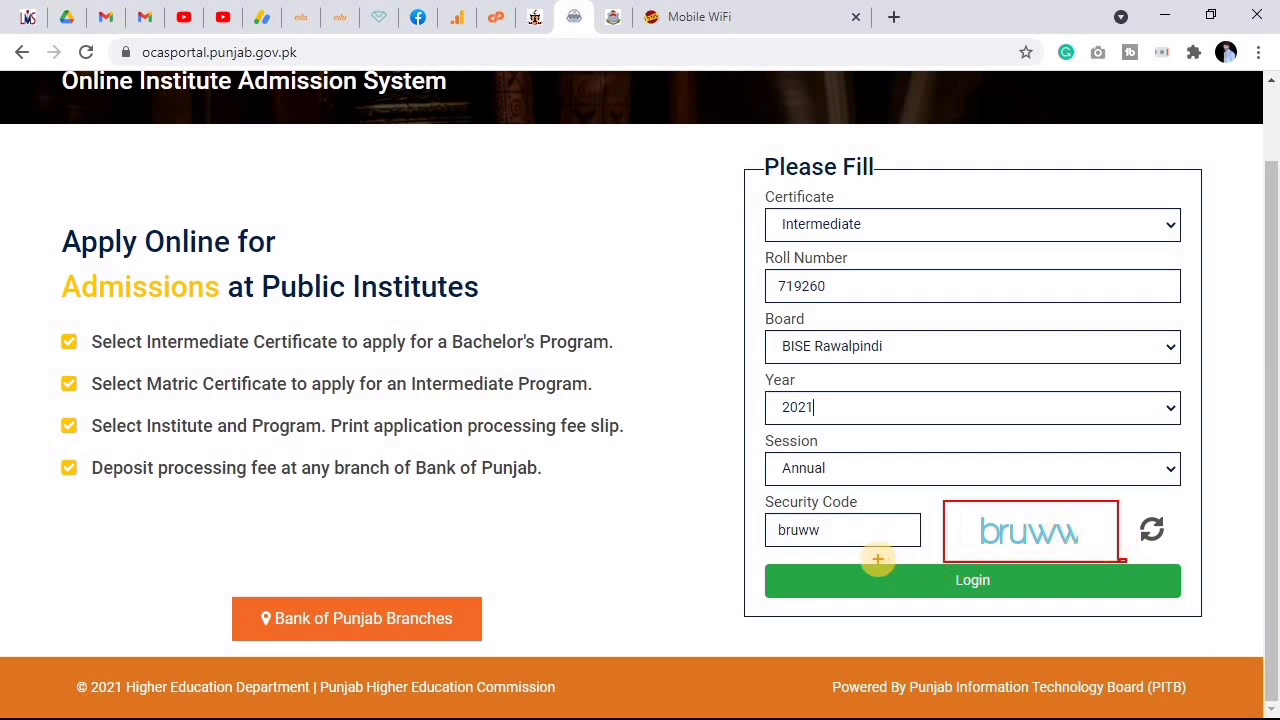
mouse_move(762, 503)
left_mouse_down()
mouse_move(863, 551)
mouse_move(927, 555)
left_mouse_up()
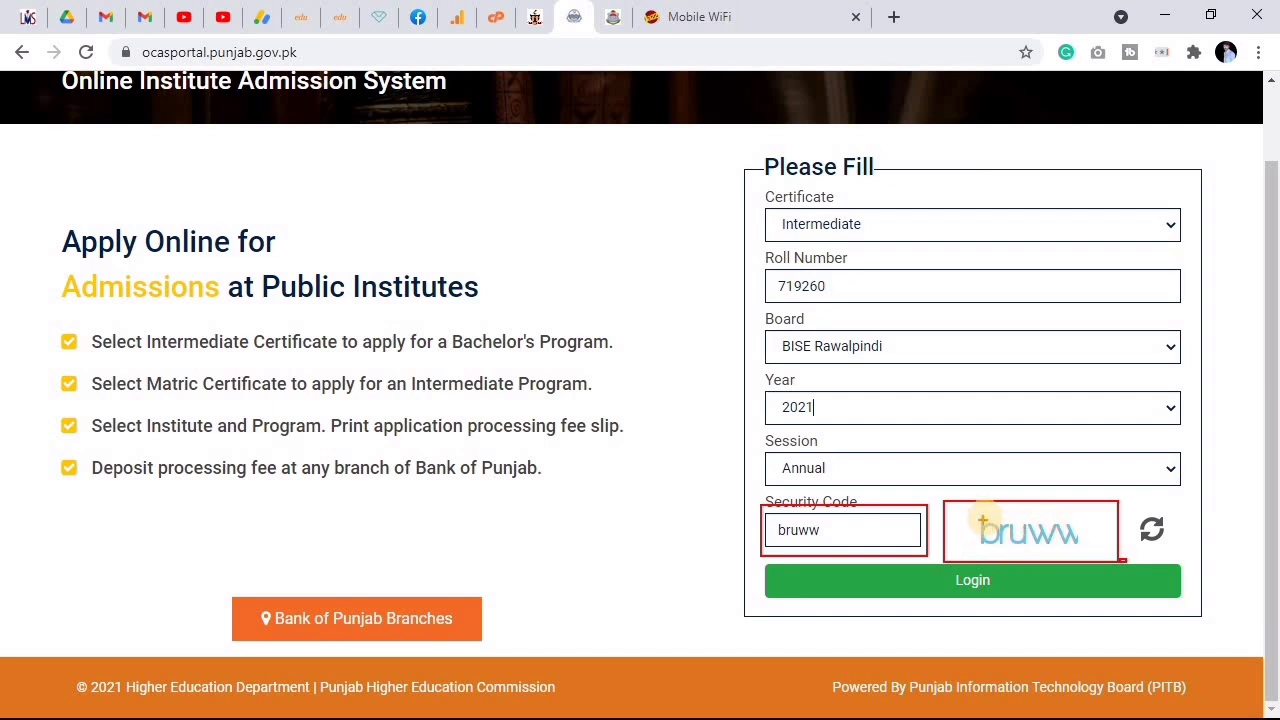
left_click_drag(1136, 501, 1168, 551)
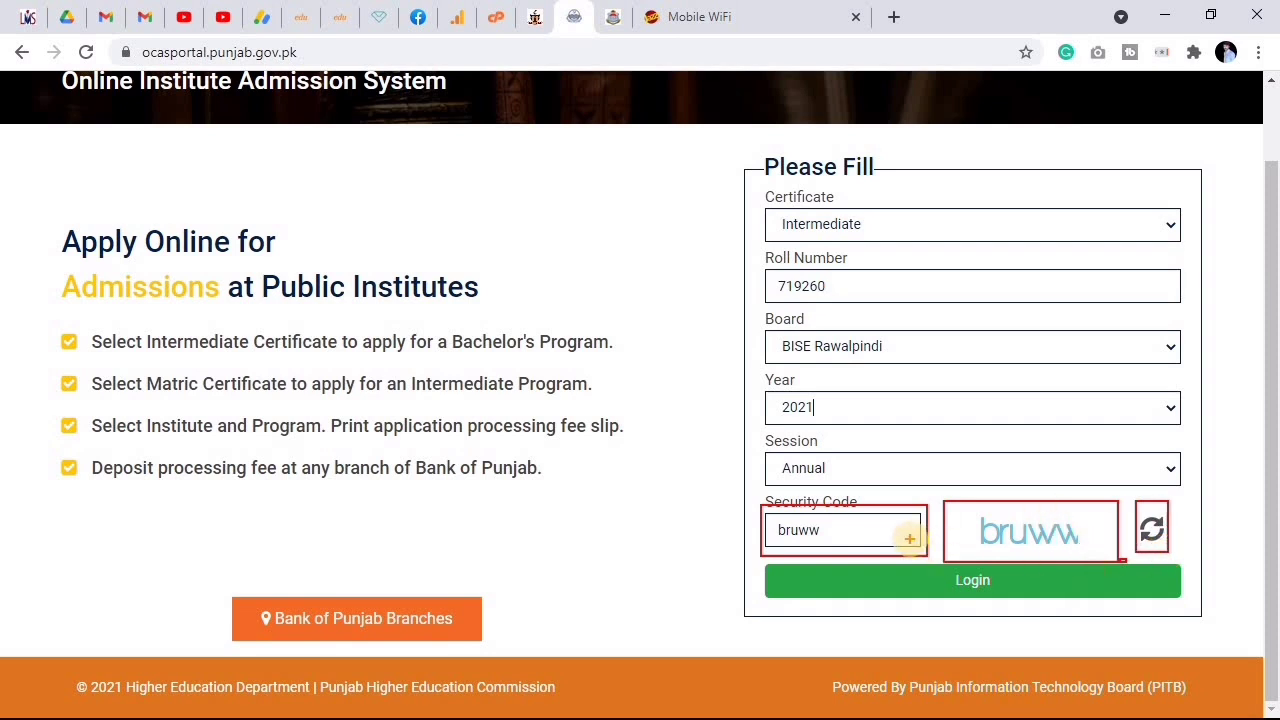
key("Escape")
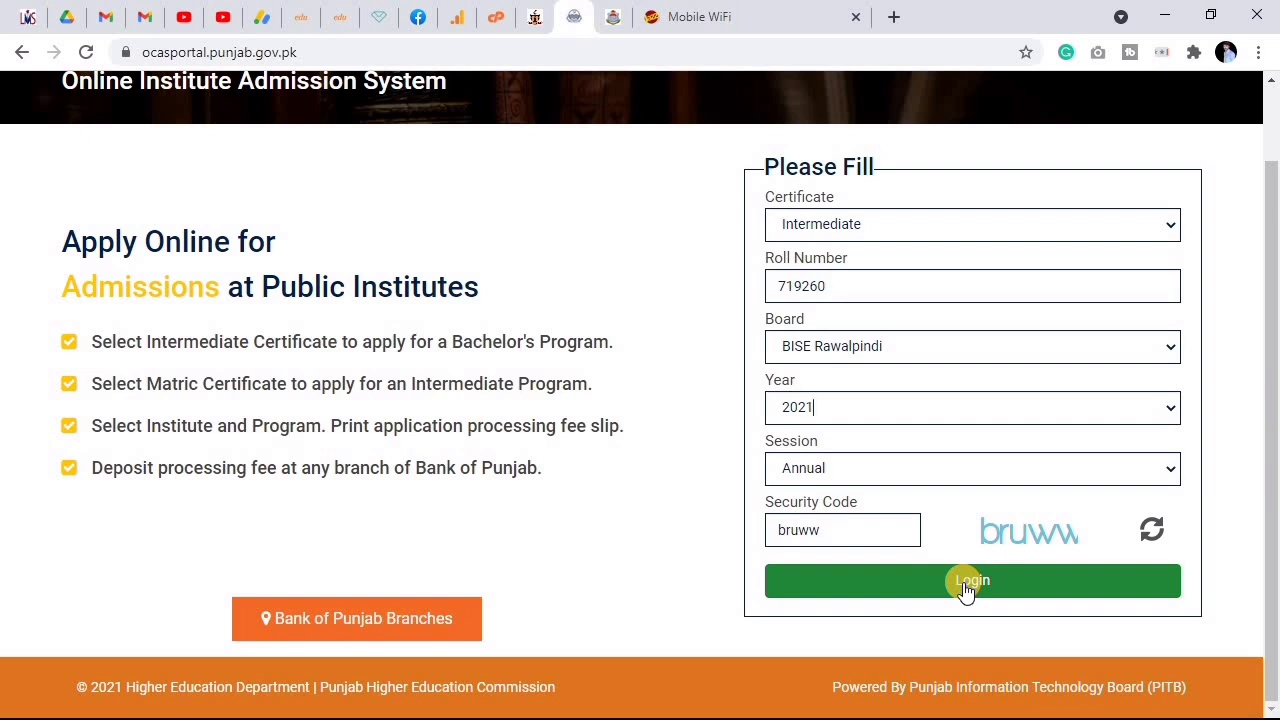
Step: Log in to the applicant portal and review the applicant information and the application status descriptions
left_click(965, 586)
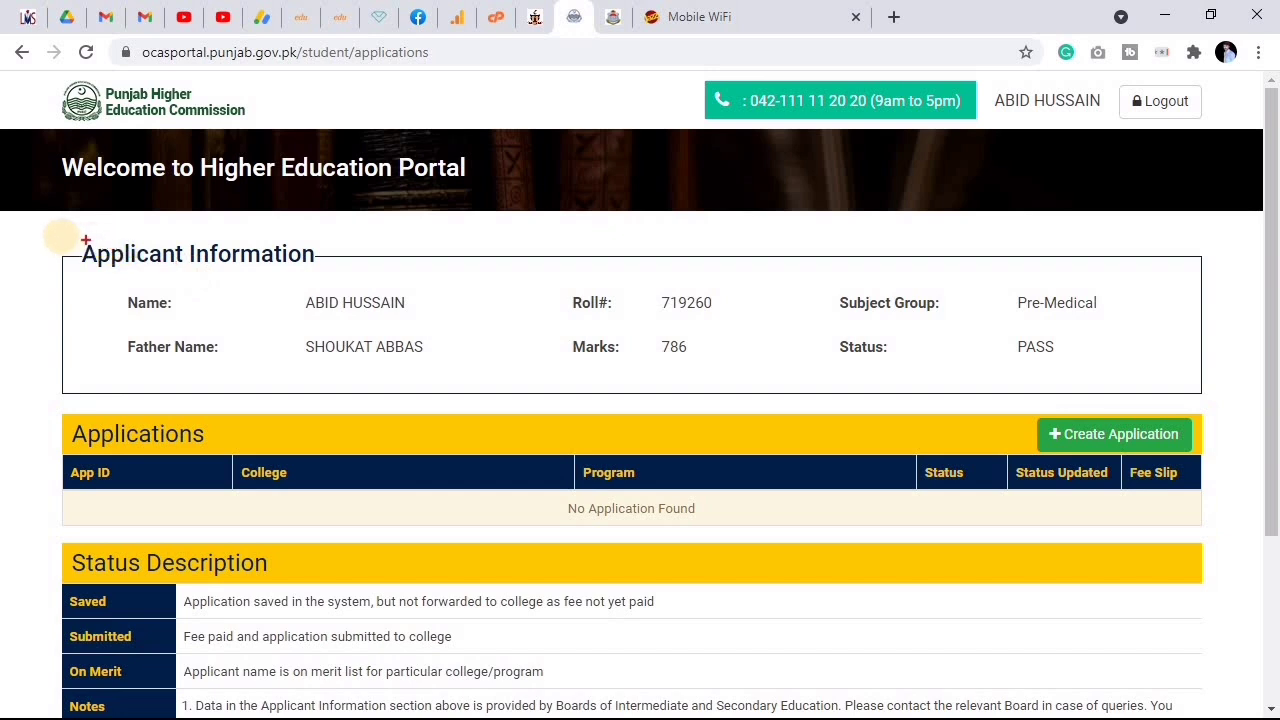
mouse_move(34, 225)
left_mouse_down()
mouse_move(386, 380)
mouse_move(769, 435)
left_mouse_up()
mouse_move(965, 430)
left_mouse_down()
mouse_move(1166, 394)
mouse_move(1212, 392)
mouse_move(1214, 404)
left_mouse_up()
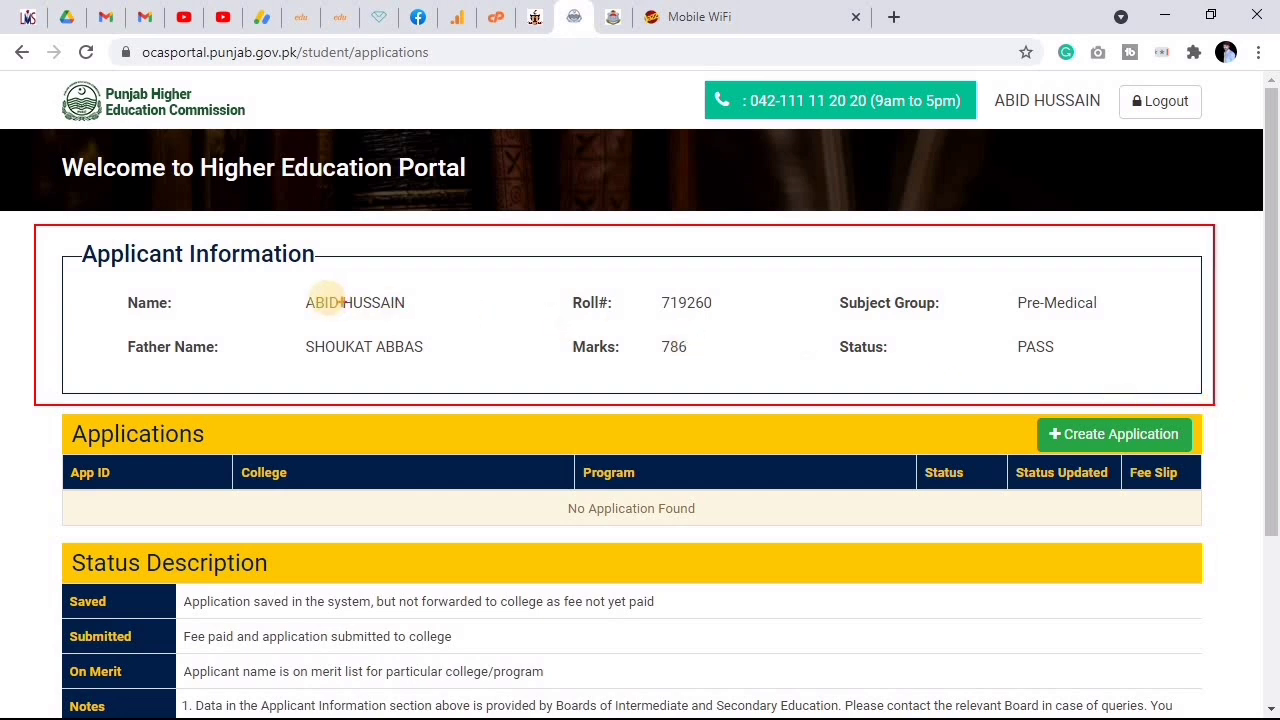
left_click_drag(358, 328, 926, 334)
mouse_move(936, 337)
left_mouse_down()
mouse_move(1076, 337)
mouse_move(1097, 277)
left_mouse_up()
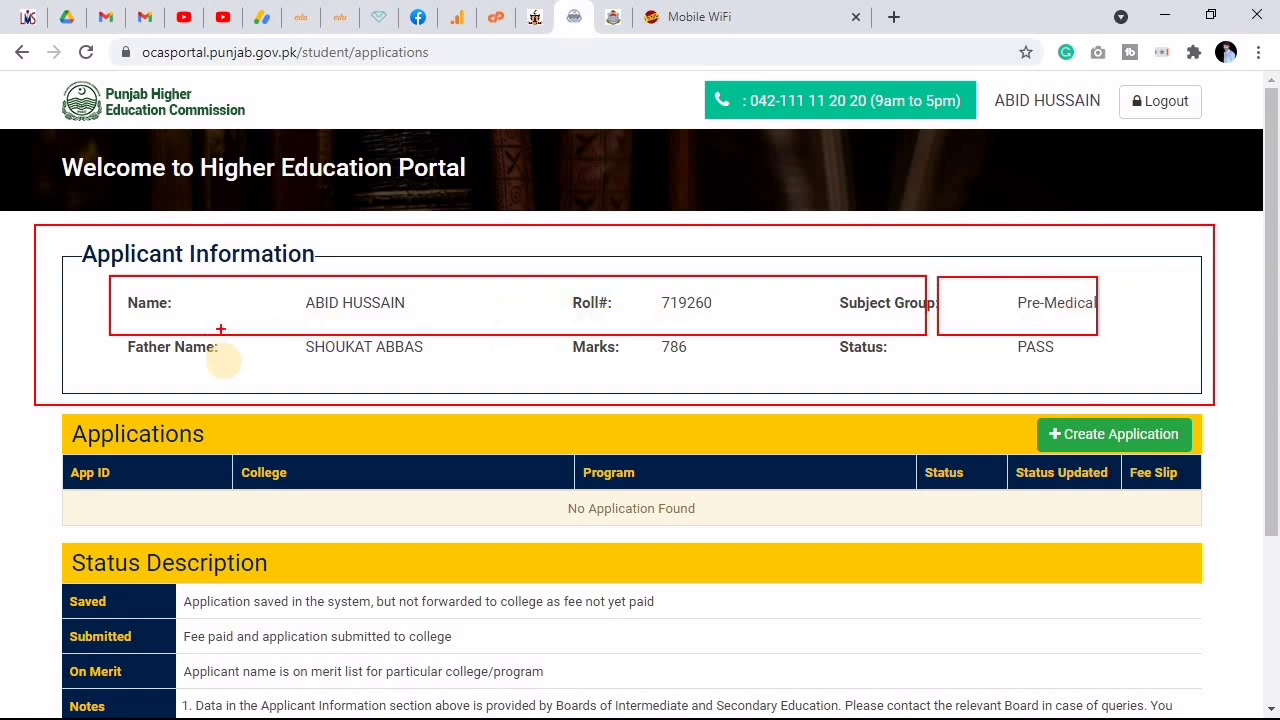
key("Escape")
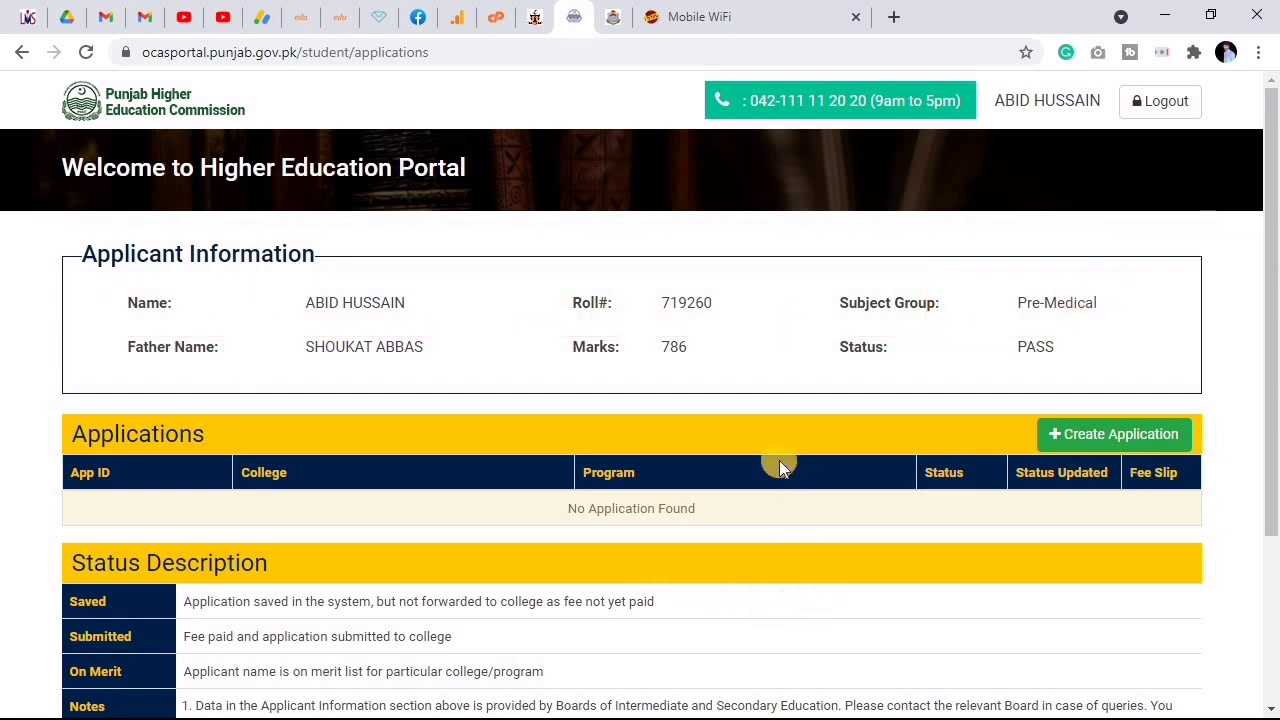
scroll(750, 473, "down", 2)
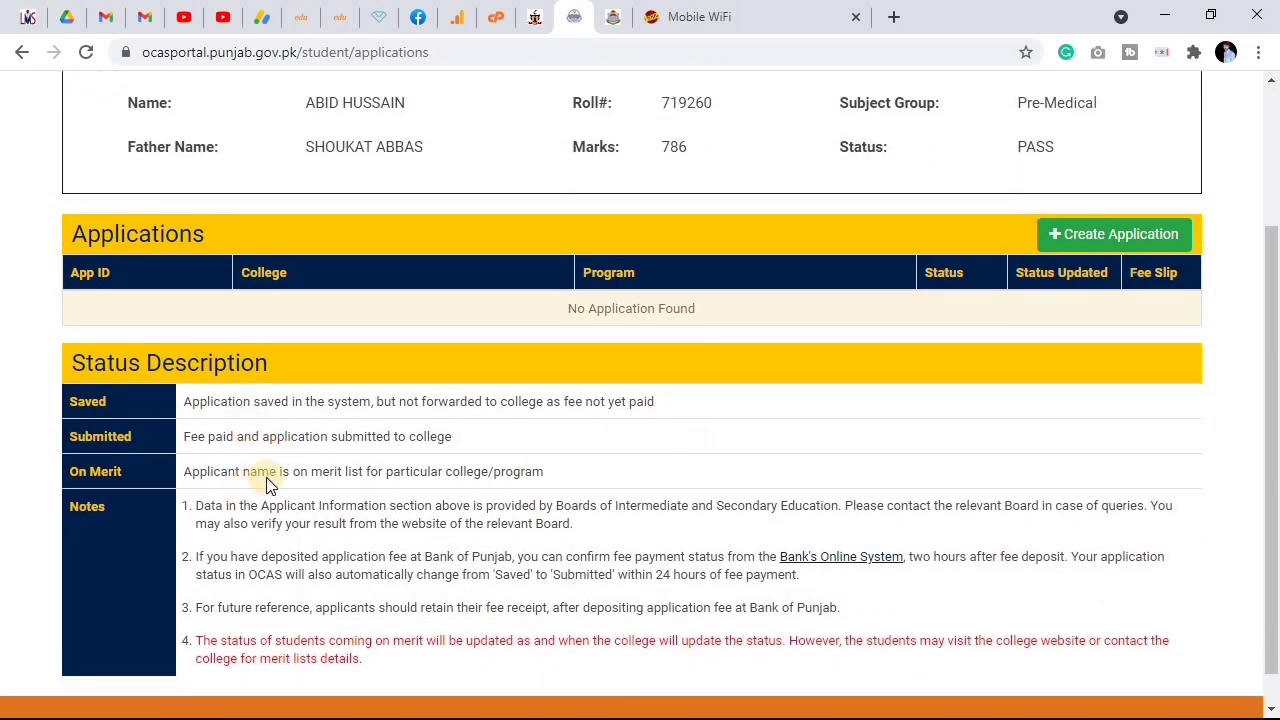
scroll(735, 503, "up", 2)
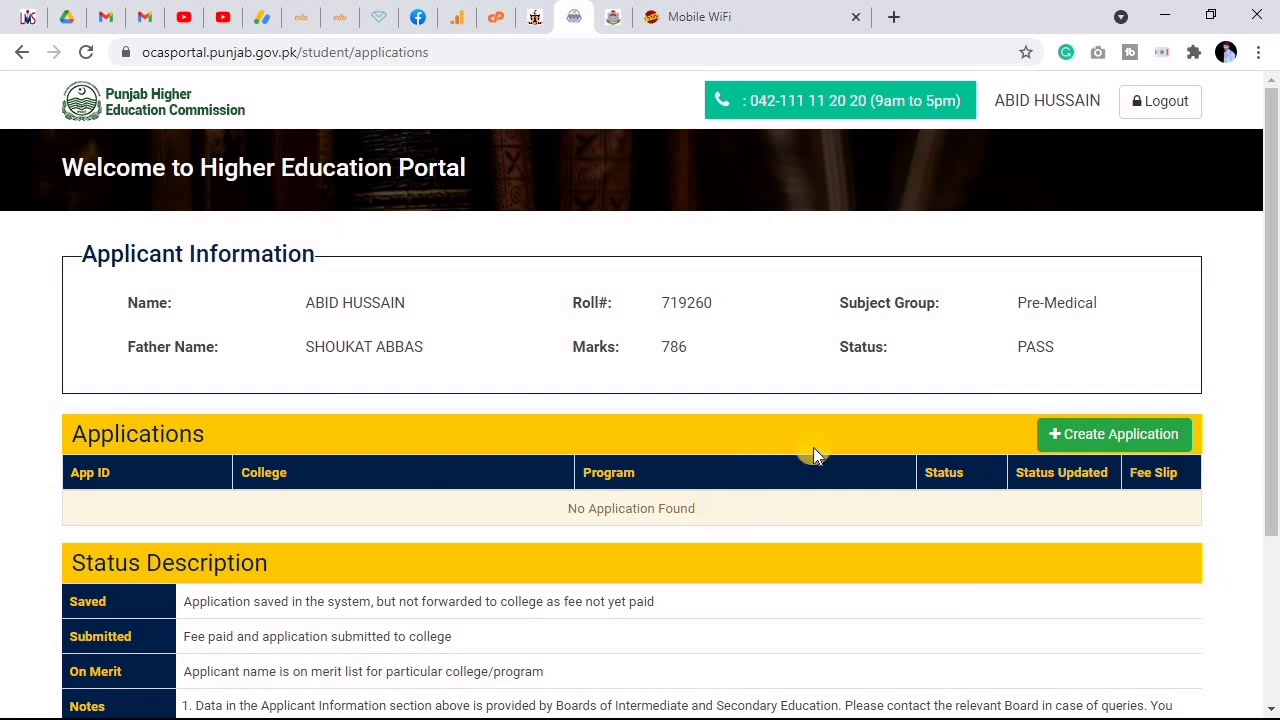
Step: Start a new application and look over the fields of its form
left_click(1112, 445)
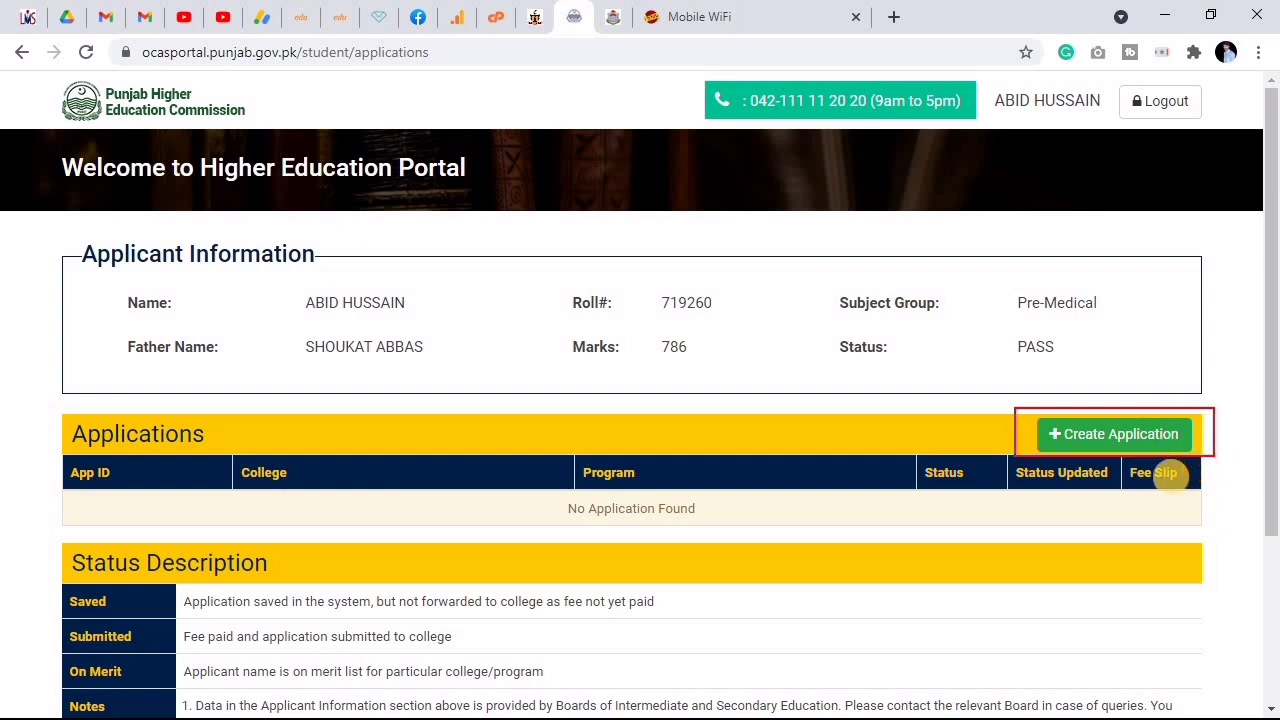
left_click(1086, 440)
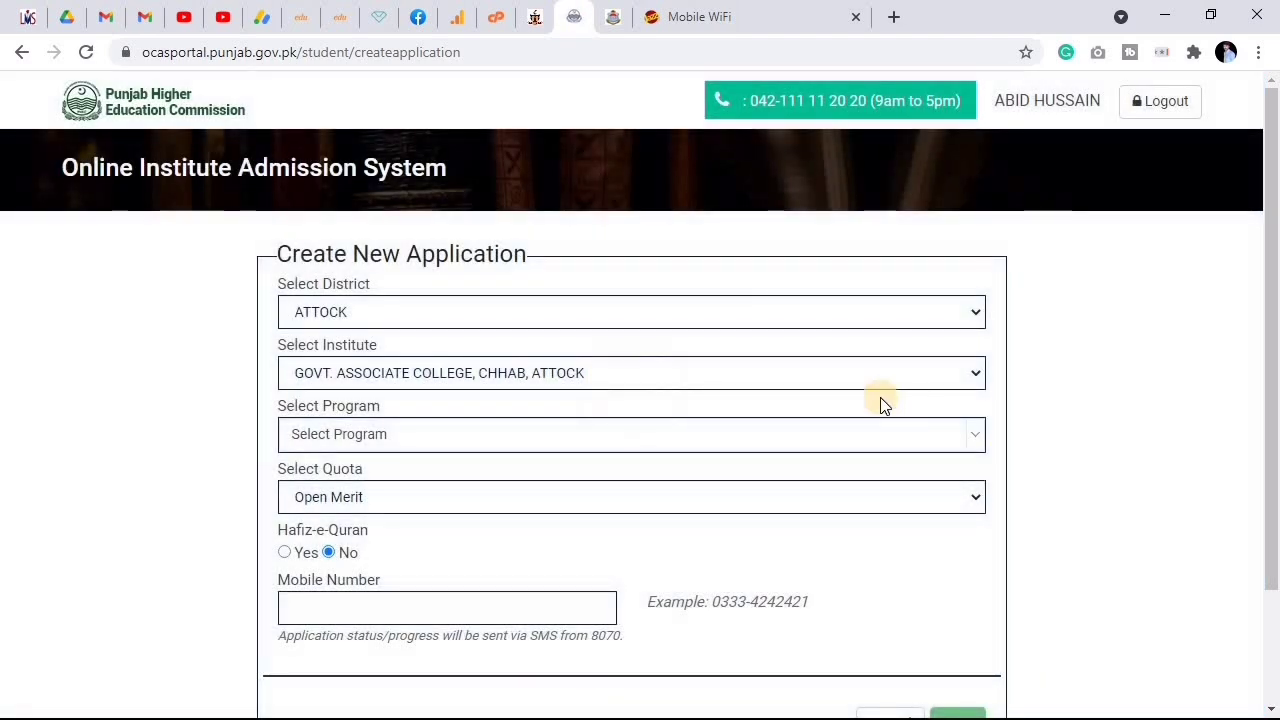
scroll(635, 362, "down", 3)
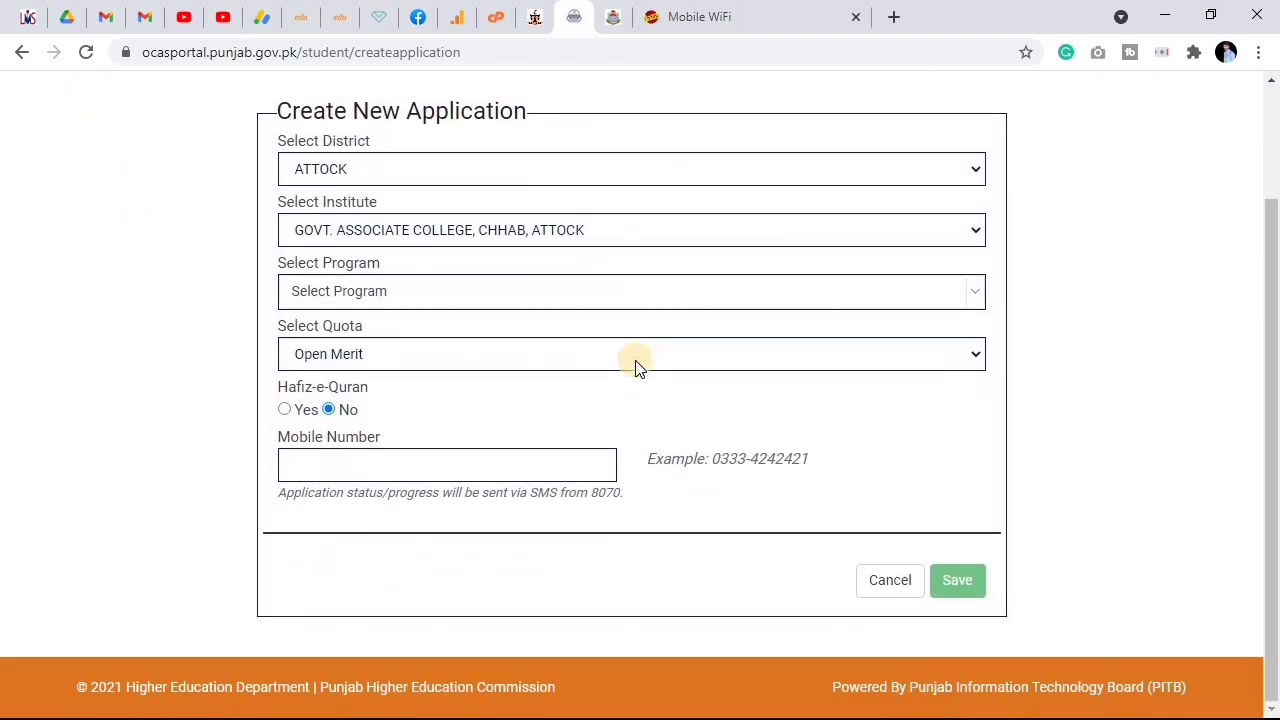
scroll(635, 362, "up", 3)
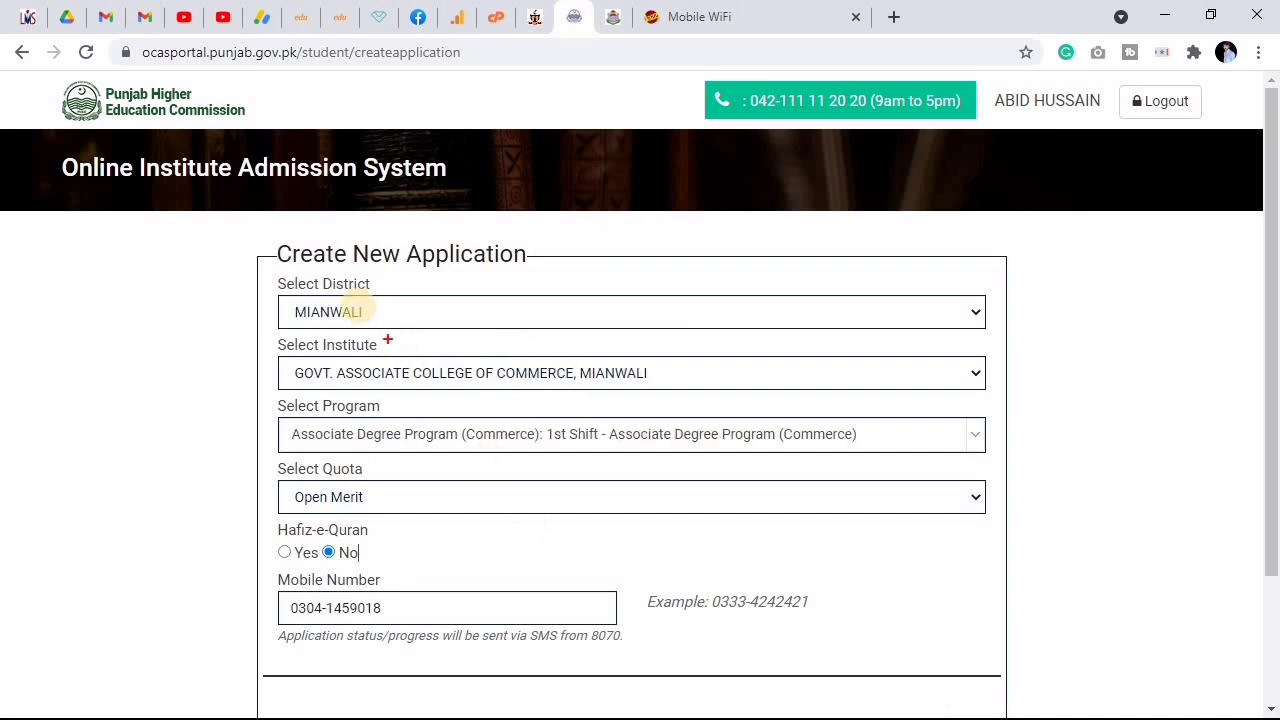
Step: Choose GOVT. ASSOCIATE COLLEGE OF COMMERCE, MIANWALI as the institute for the Mianwali district
mouse_move(263, 277)
left_mouse_down()
mouse_move(557, 334)
mouse_move(1047, 351)
left_mouse_up()
left_click_drag(1040, 345, 1067, 333)
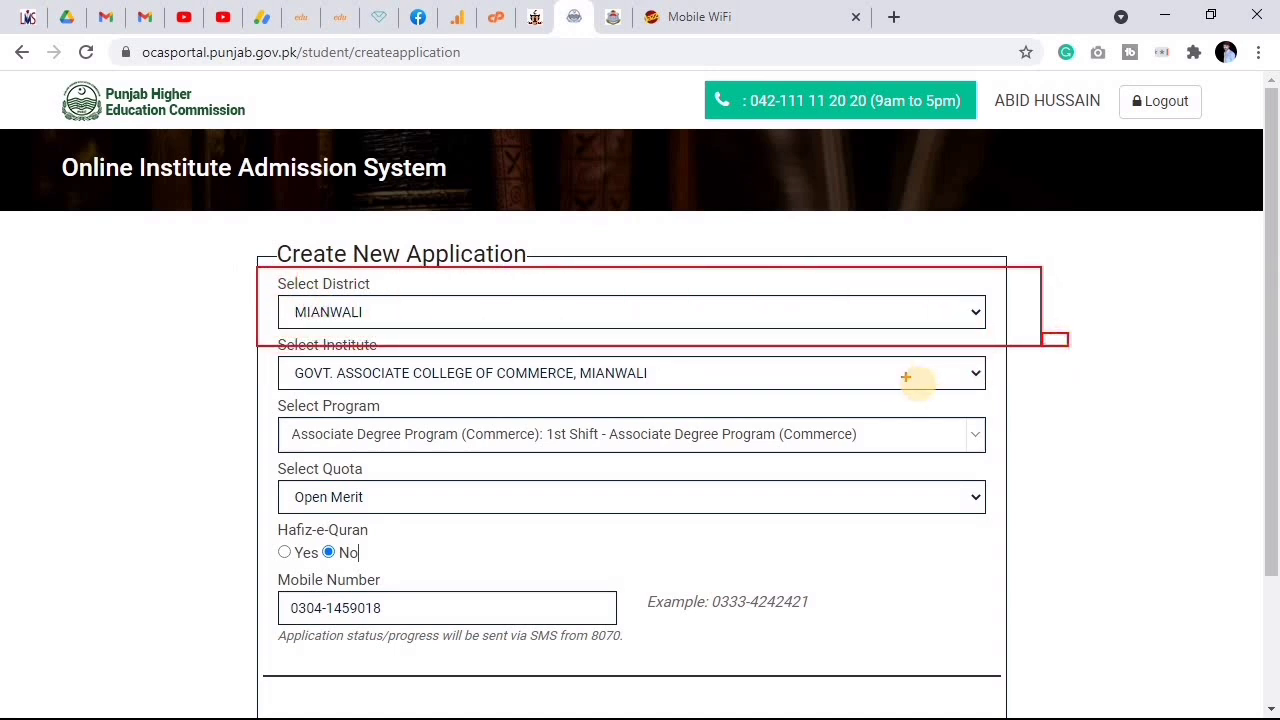
key("Escape")
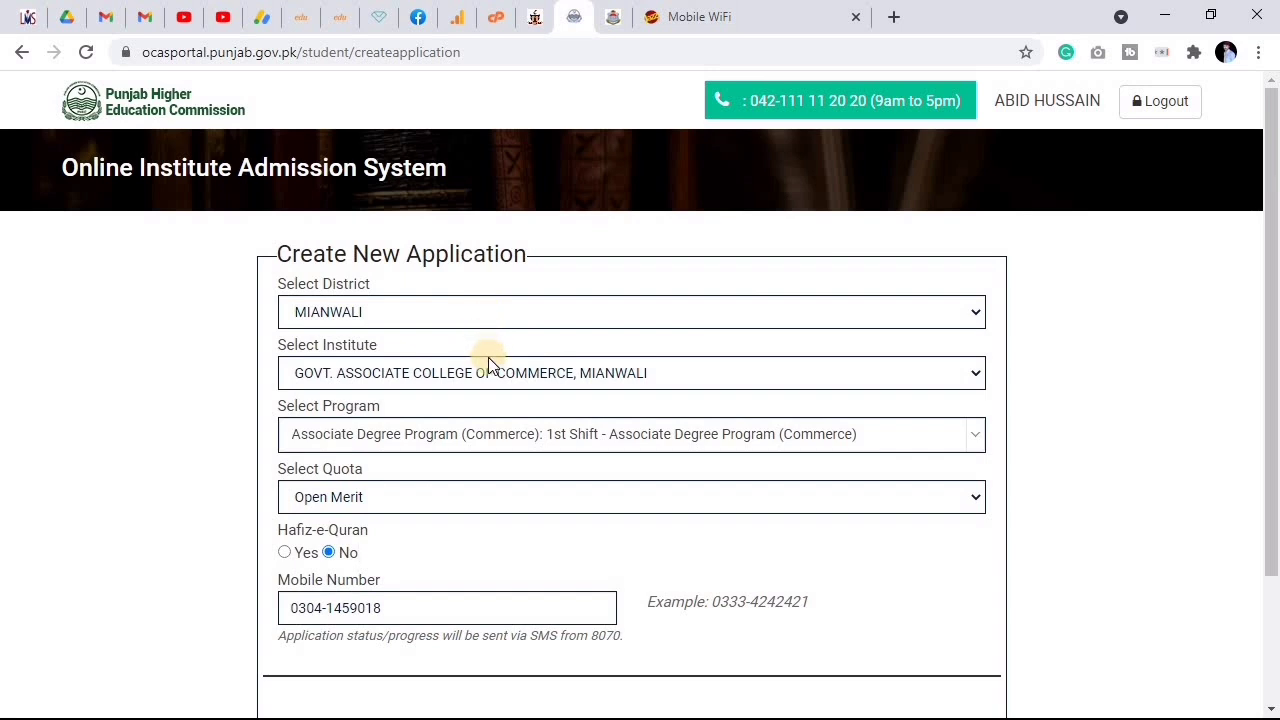
scroll(486, 362, "down", 2)
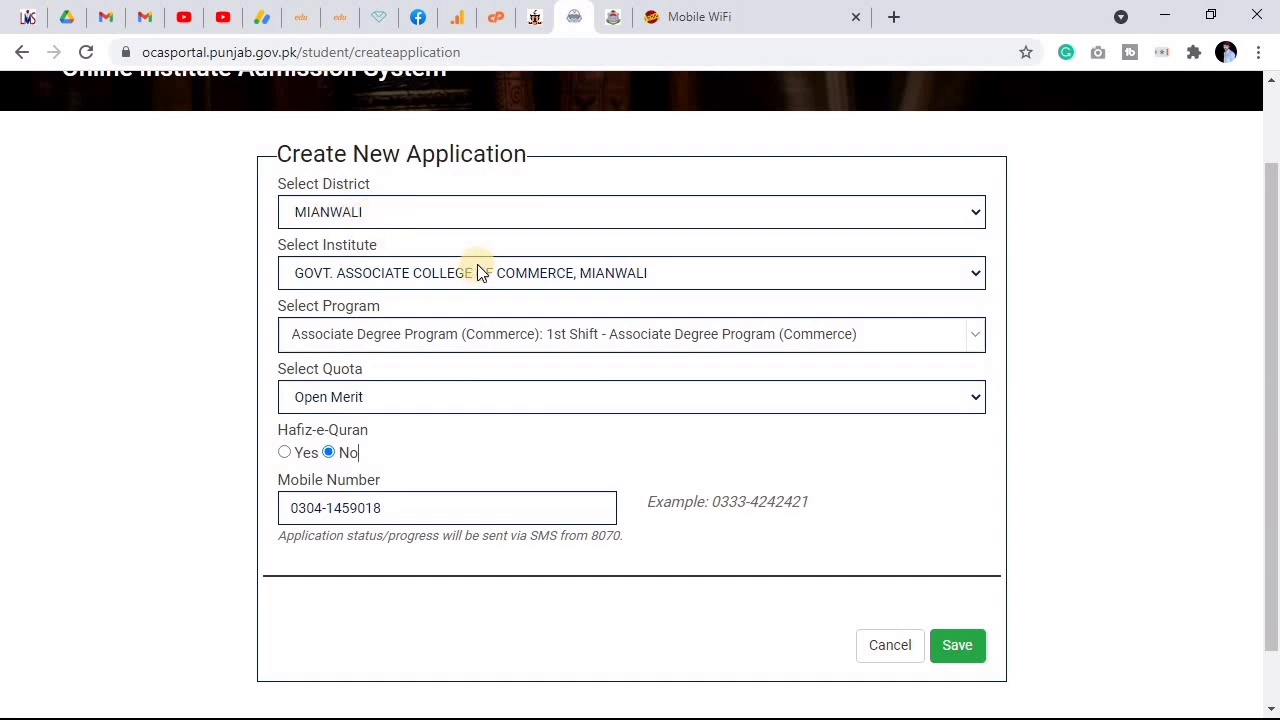
left_click(240, 260)
mouse_move(268, 247)
left_mouse_down()
mouse_move(486, 285)
mouse_move(955, 298)
mouse_move(940, 305)
left_mouse_up()
left_click(527, 273)
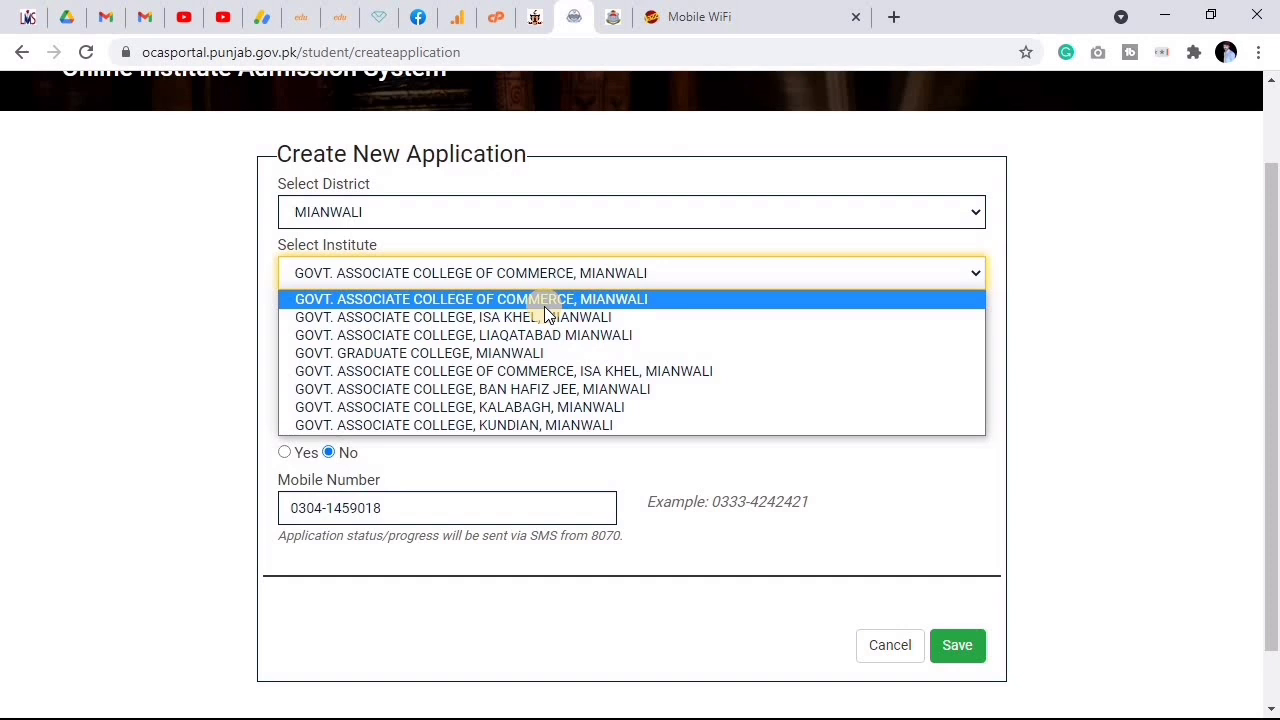
left_click(461, 300)
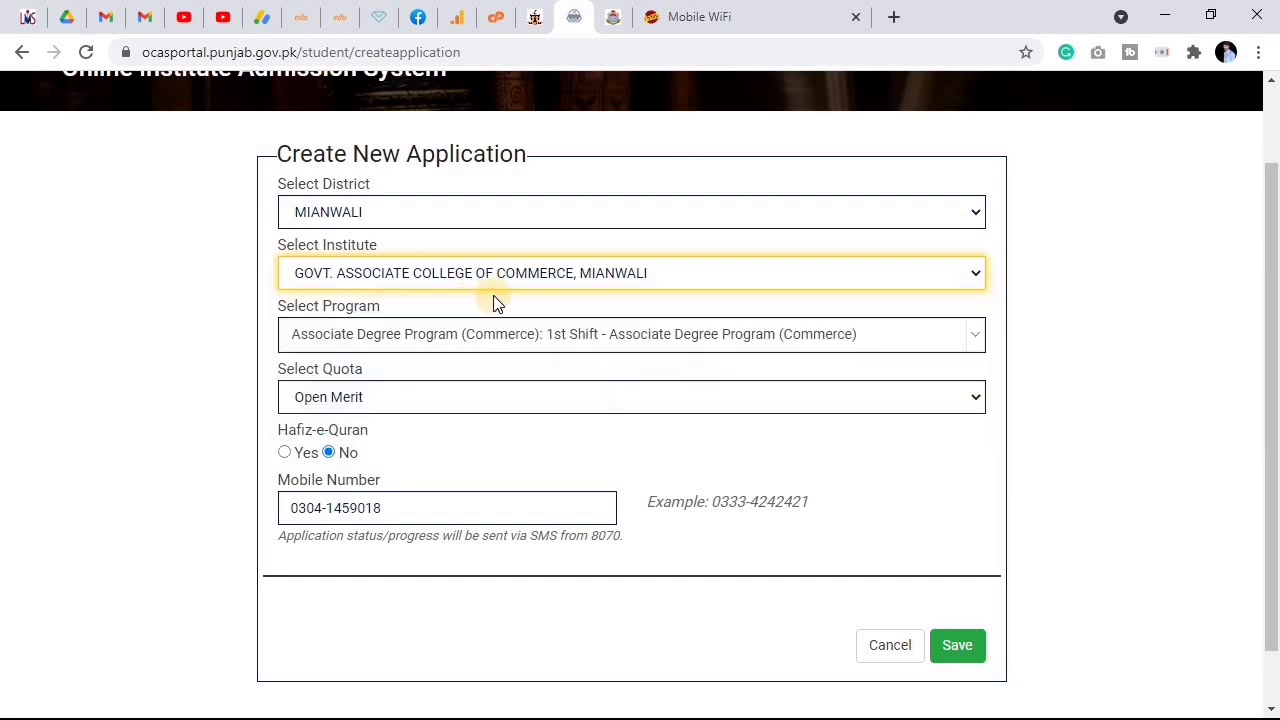
Step: Choose Associate Degree Program (Commerce): 1st Shift as the program, with the Open Merit quota and No for Hafiz-e-Quran
left_click(381, 336)
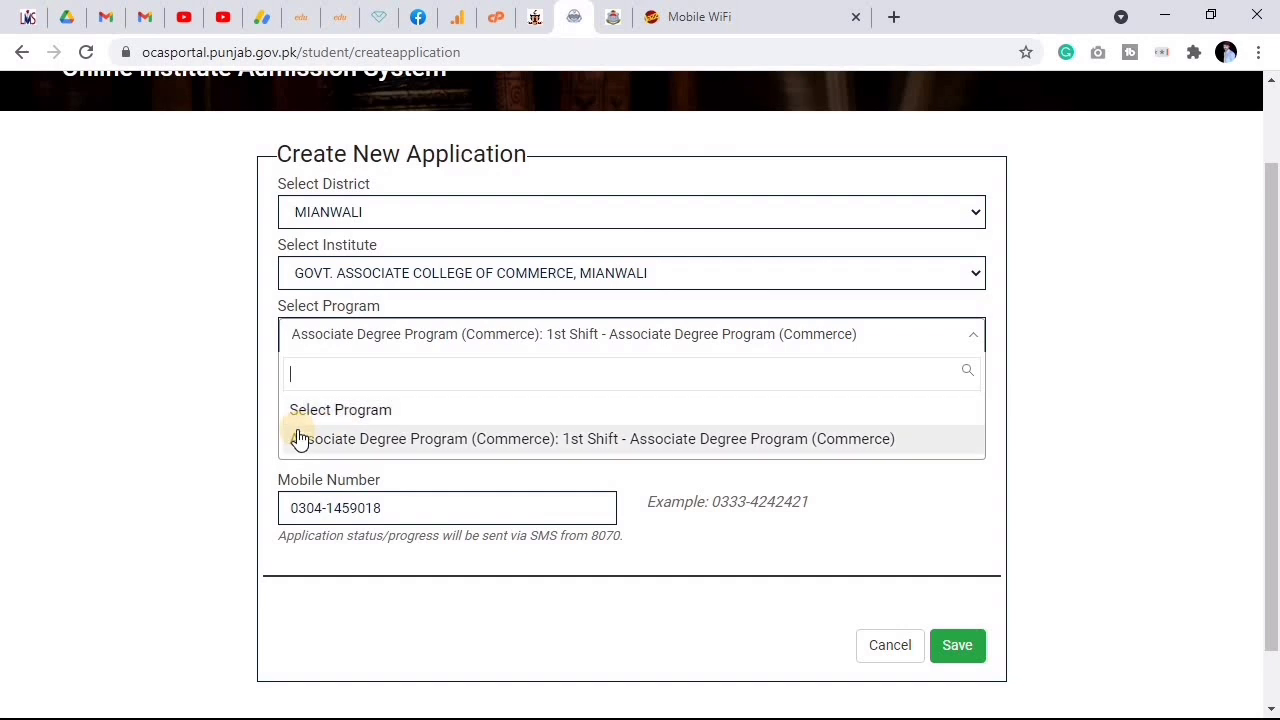
left_click(370, 440)
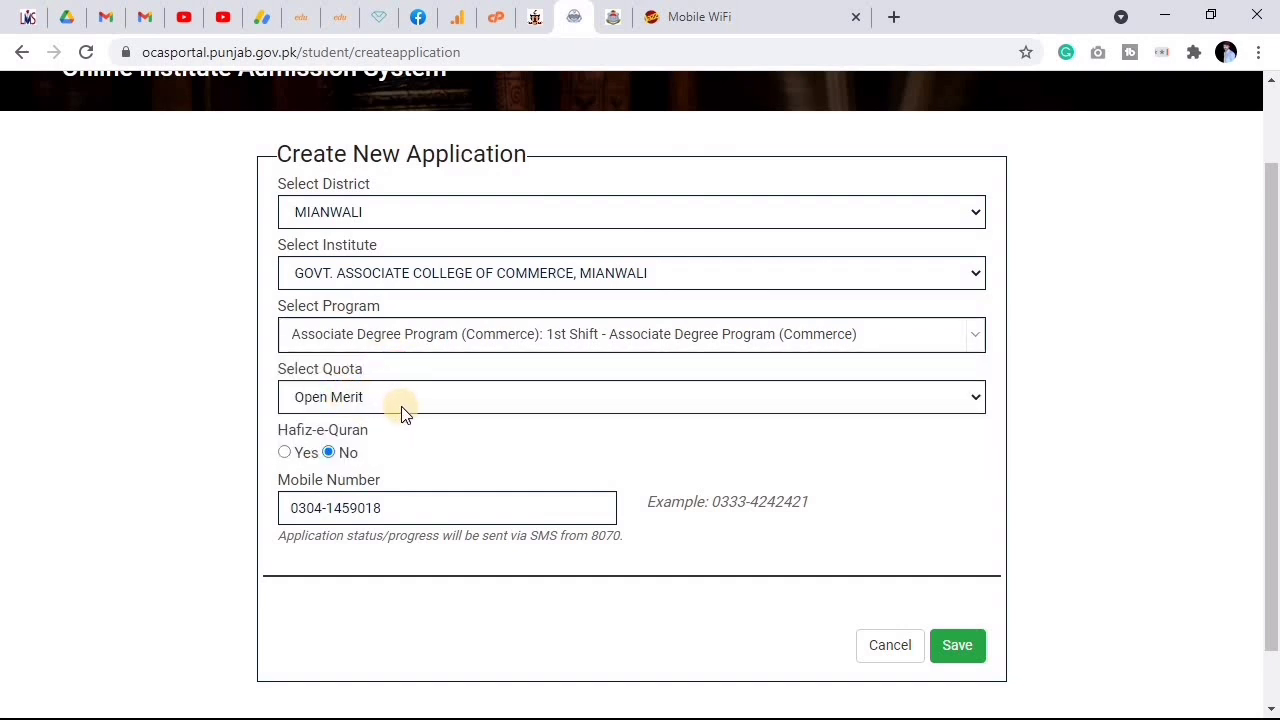
left_click(392, 397)
left_click(392, 397)
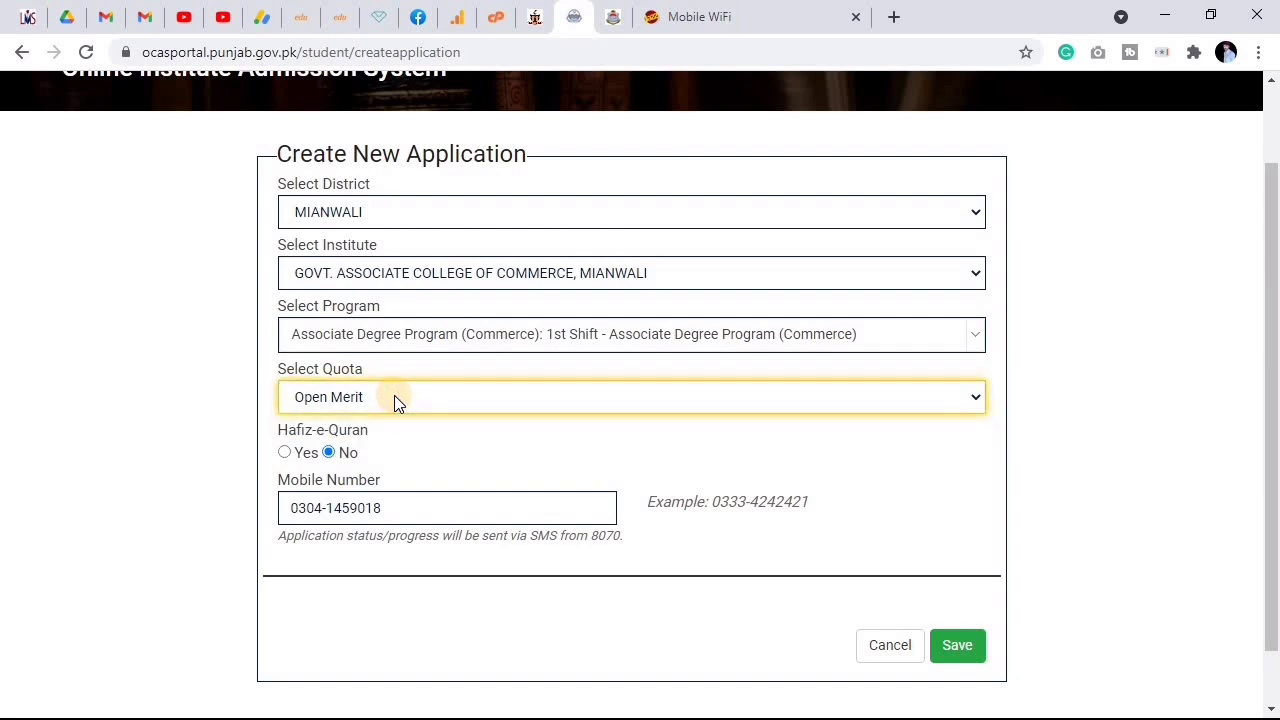
left_click(408, 428)
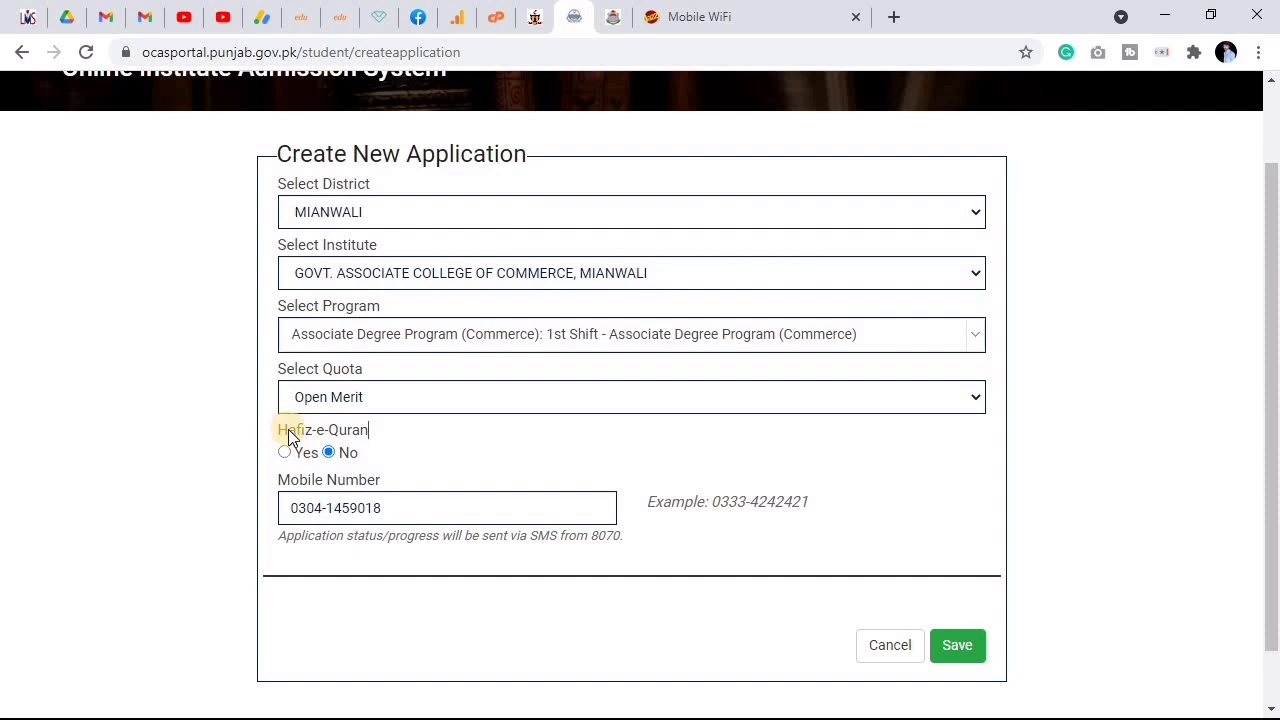
left_click(335, 462)
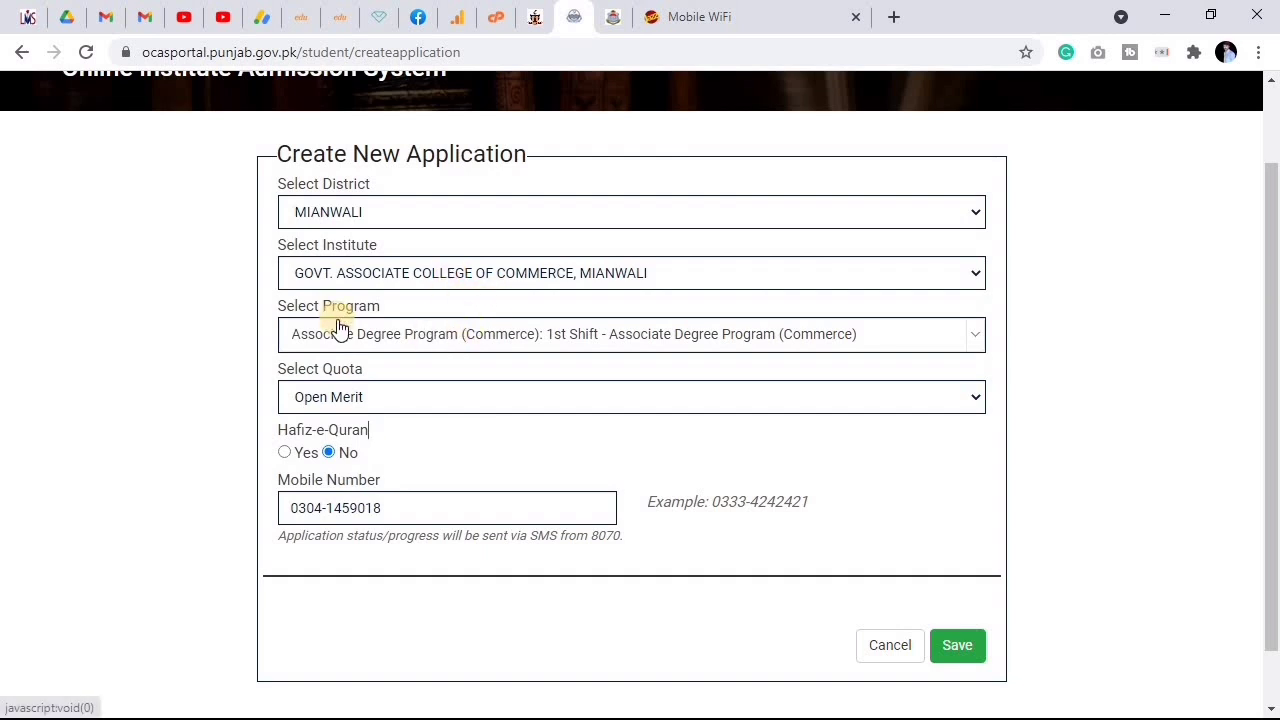
Step: Check the available program options and the mobile number field of the application form
left_click(383, 335)
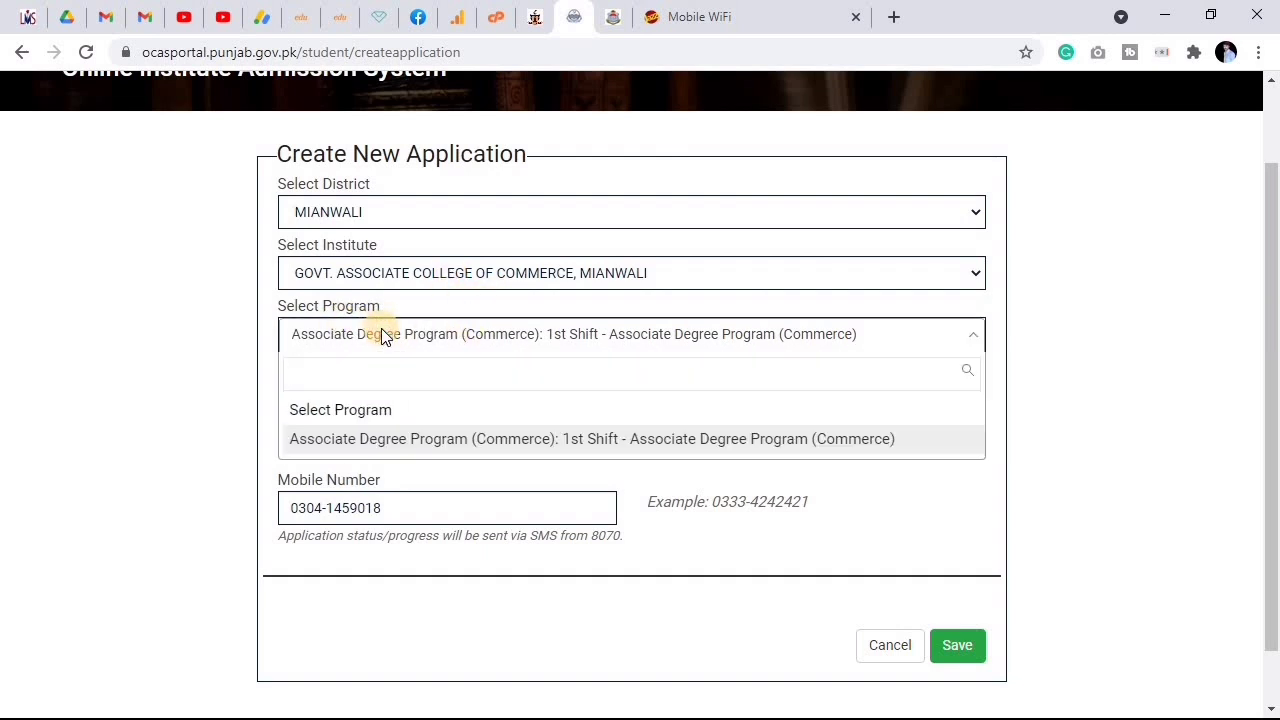
left_click(383, 335)
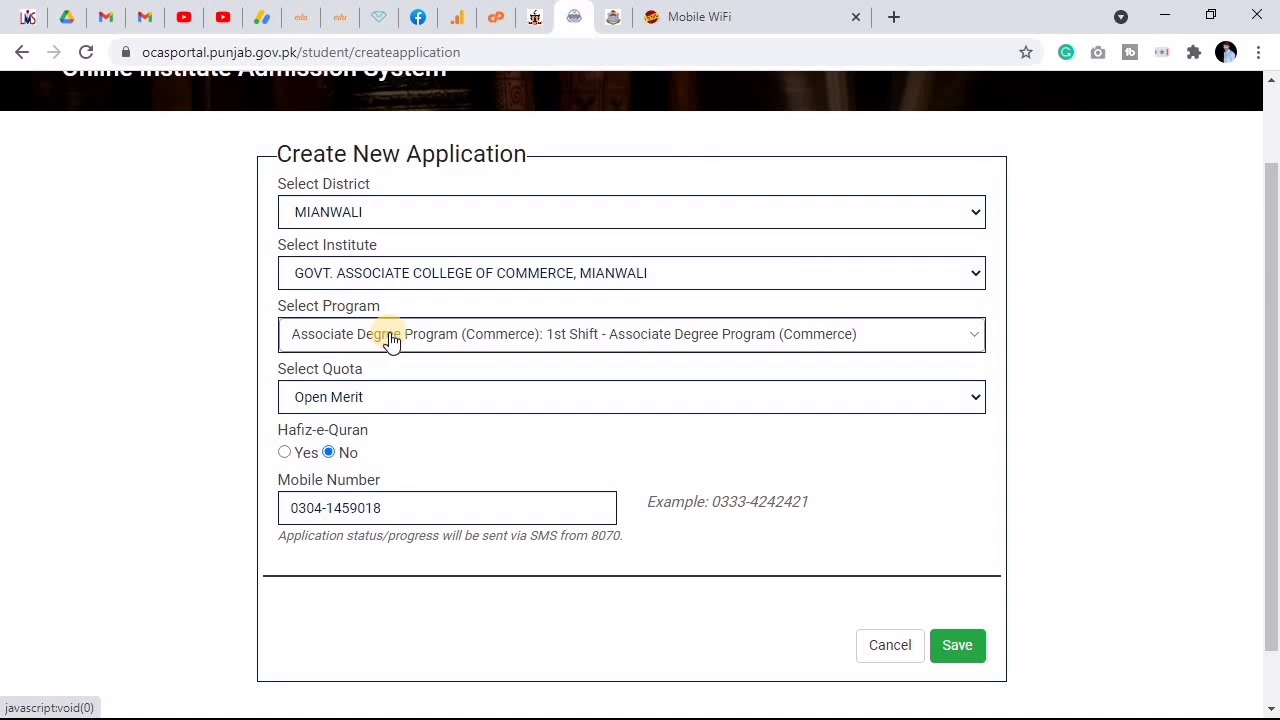
left_click(443, 426)
scroll(421, 432, "down", 2)
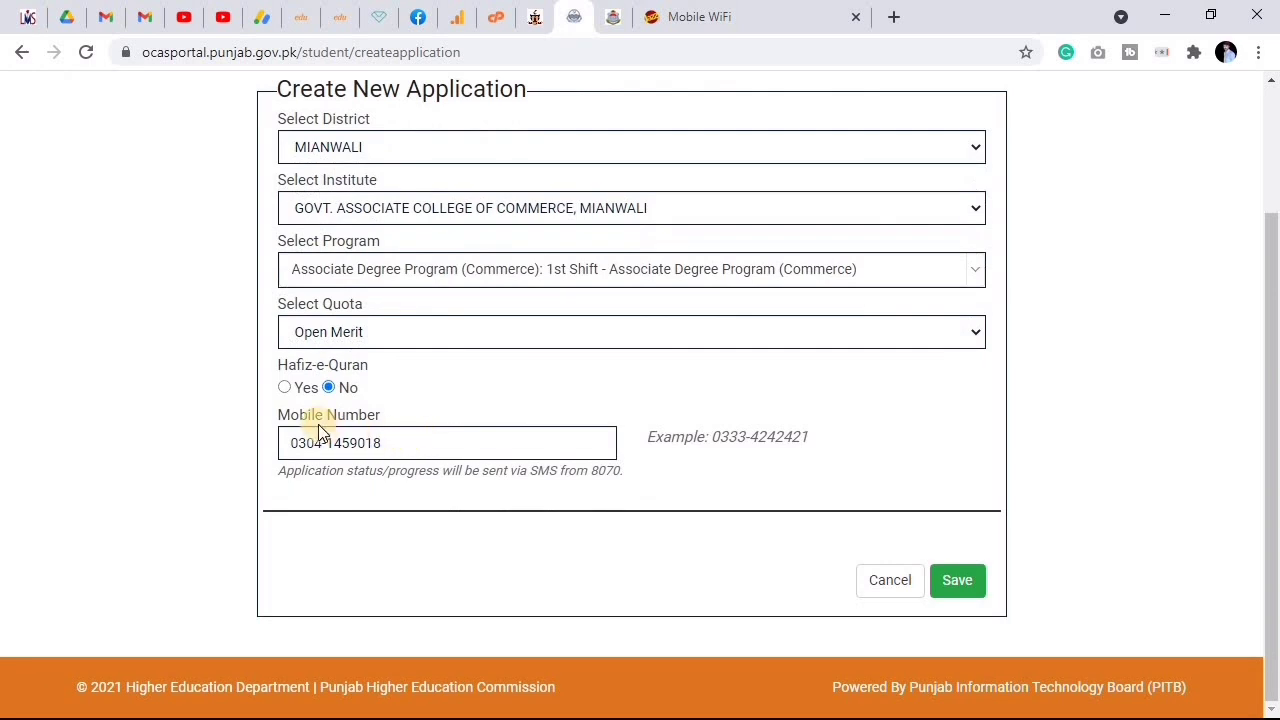
mouse_move(263, 408)
left_mouse_down()
mouse_move(391, 466)
mouse_move(637, 484)
left_mouse_up()
scroll(792, 512, "up", 2)
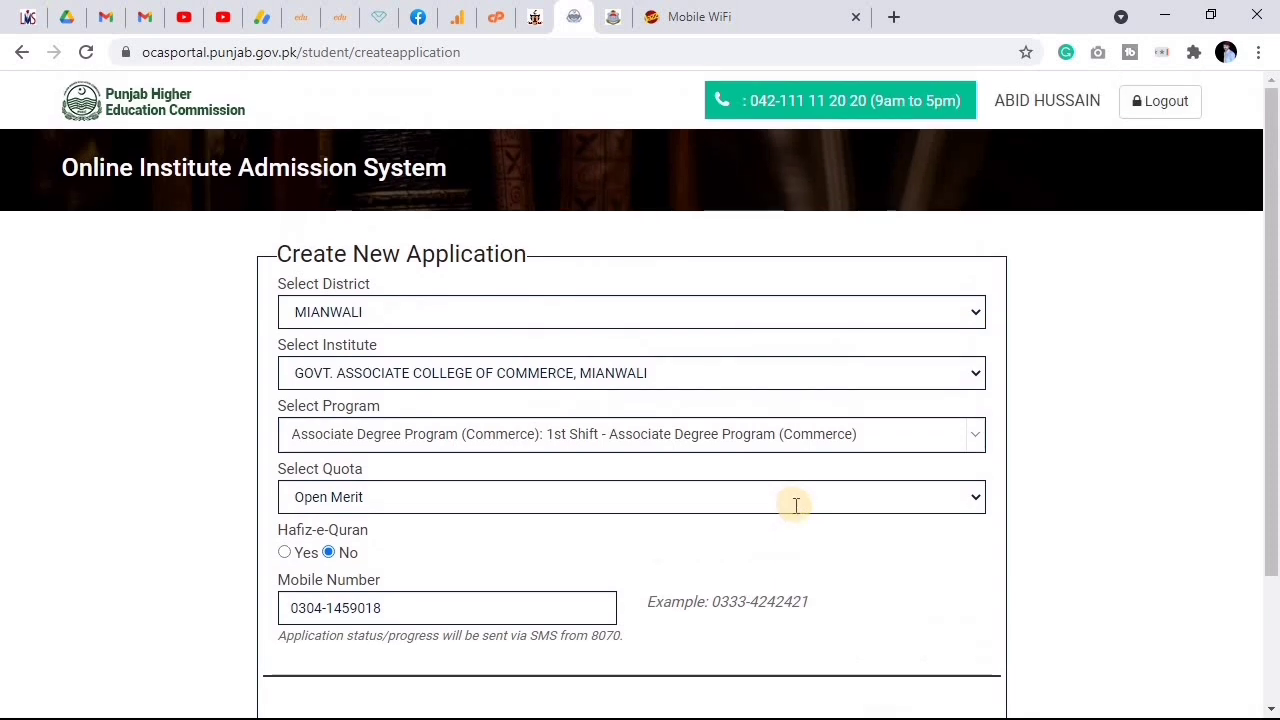
Step: Save the completed college application
scroll(794, 506, "down", 2)
left_click(952, 590)
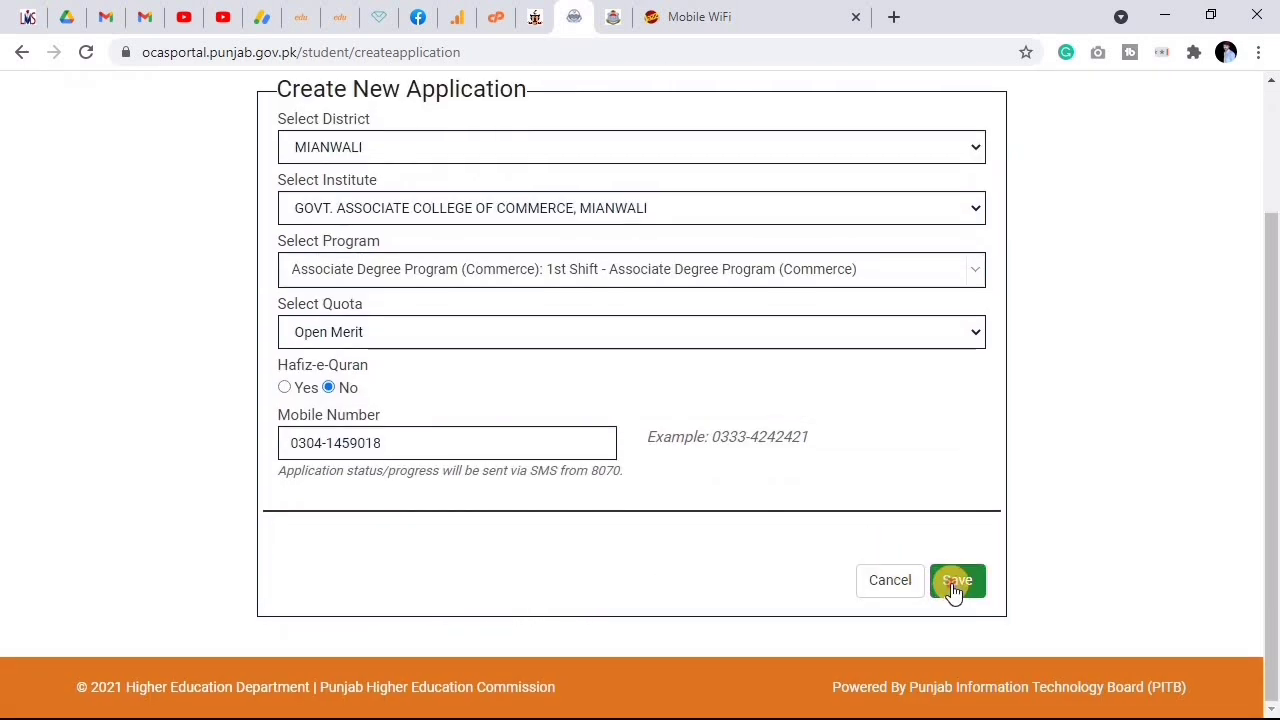
scroll(838, 552, "up", 2)
scroll(830, 562, "down", 2)
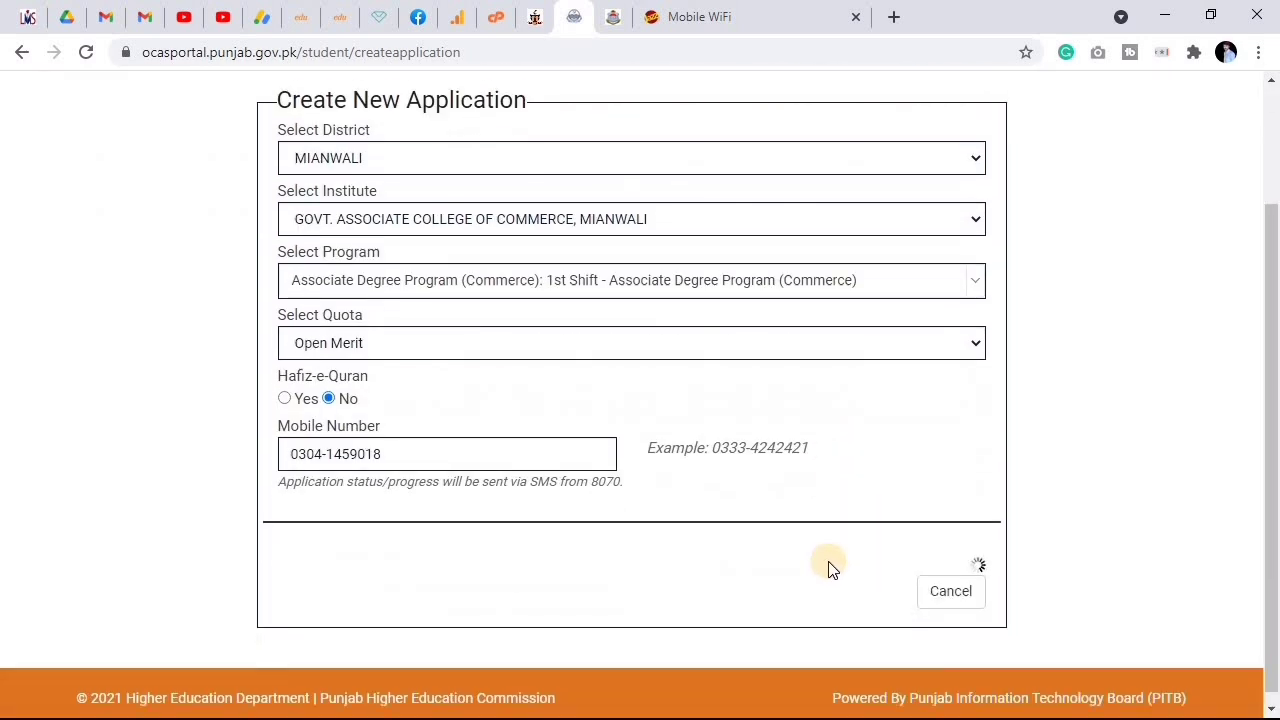
scroll(828, 568, "up", 3)
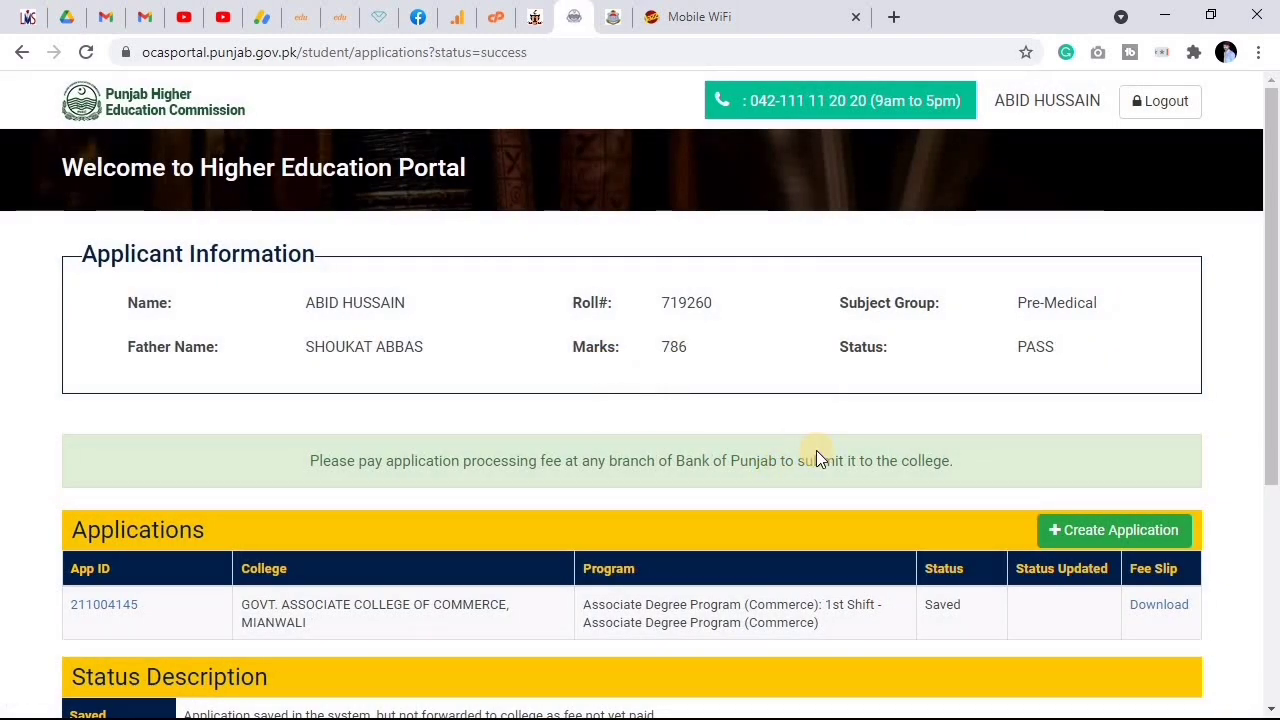
Step: Review the saved application's entry in the applications list and the option for creating another application
scroll(822, 462, "down", 1)
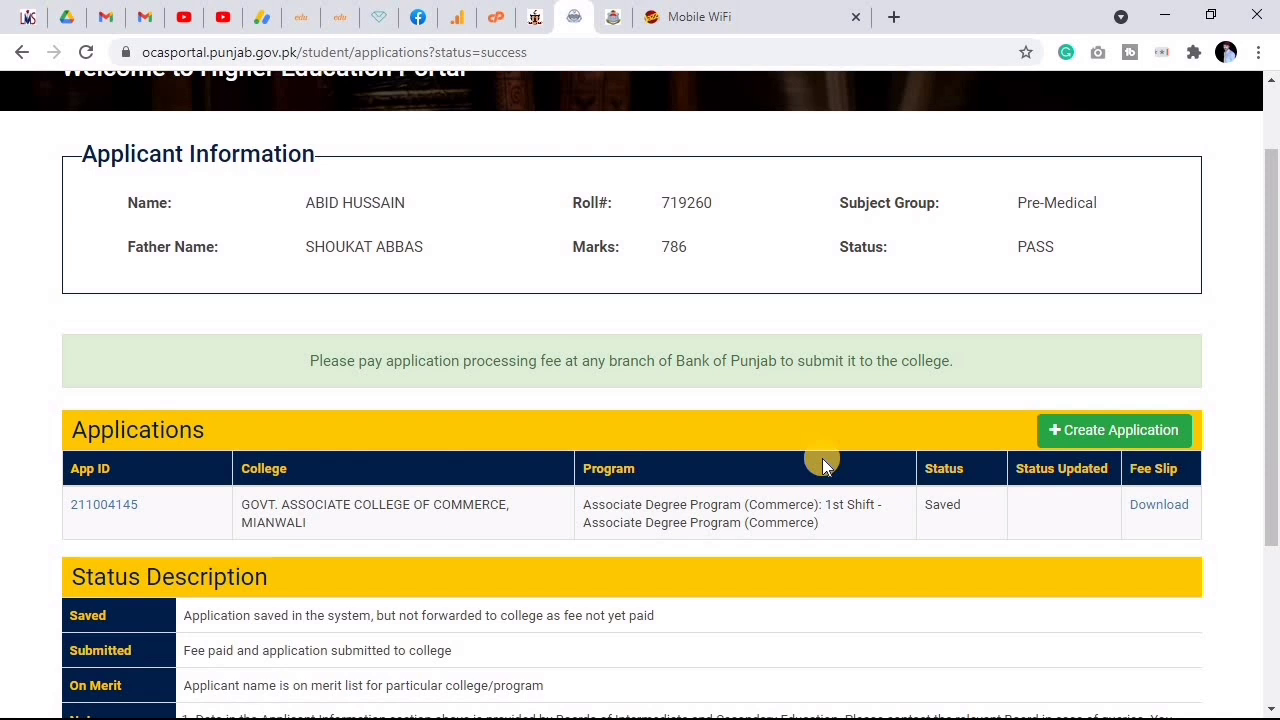
scroll(511, 397, "up", 1)
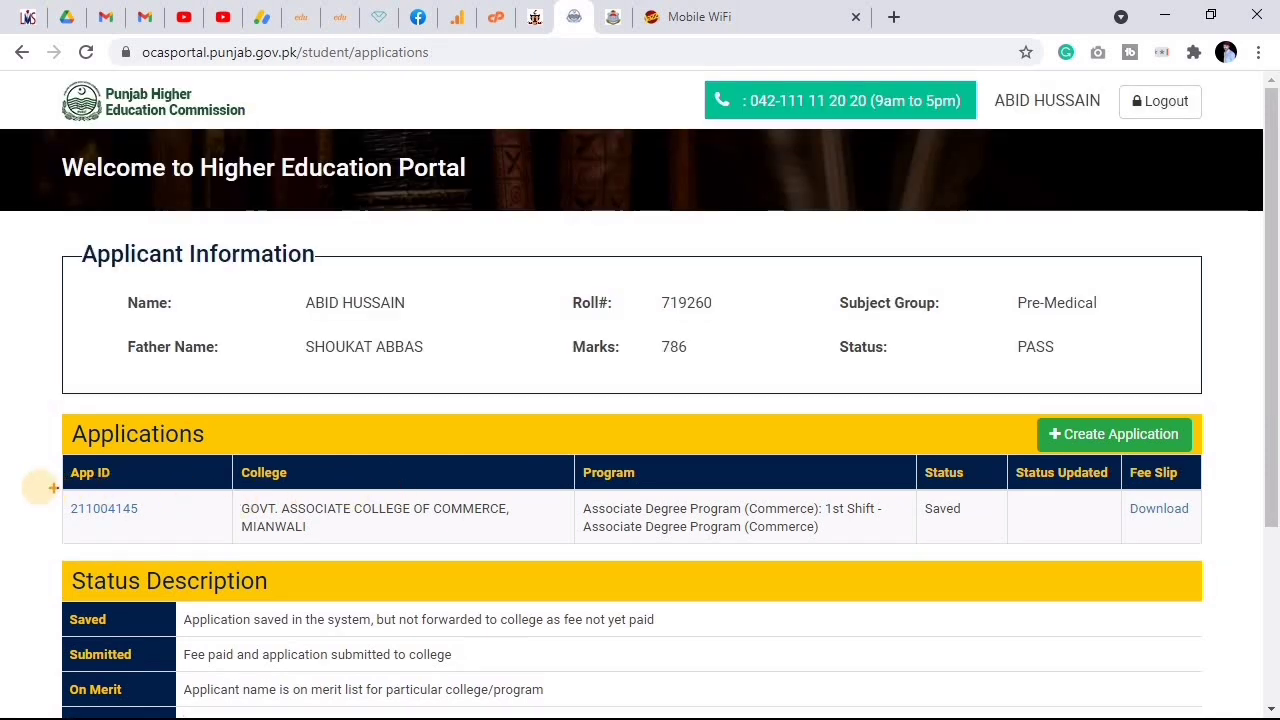
mouse_move(330, 530)
left_mouse_down()
mouse_move(1212, 528)
mouse_move(1203, 542)
left_mouse_up()
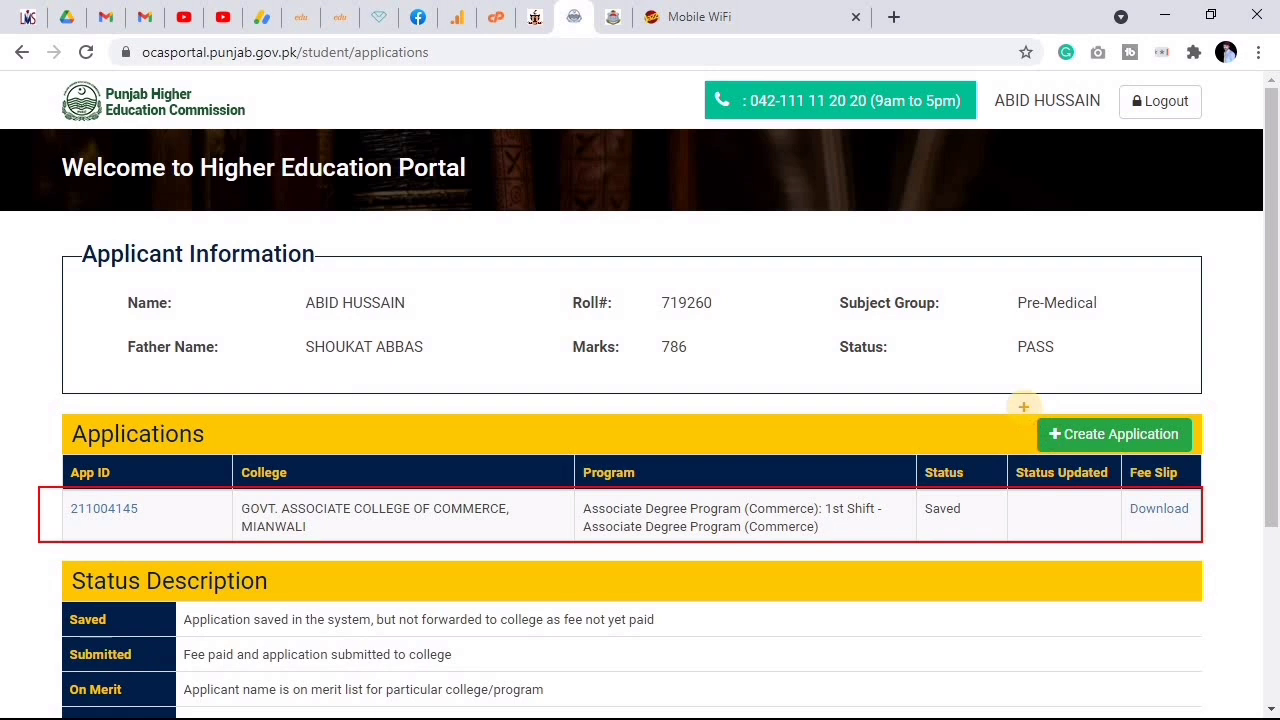
mouse_move(1022, 406)
left_mouse_down()
mouse_move(1078, 436)
mouse_move(1212, 455)
left_mouse_up()
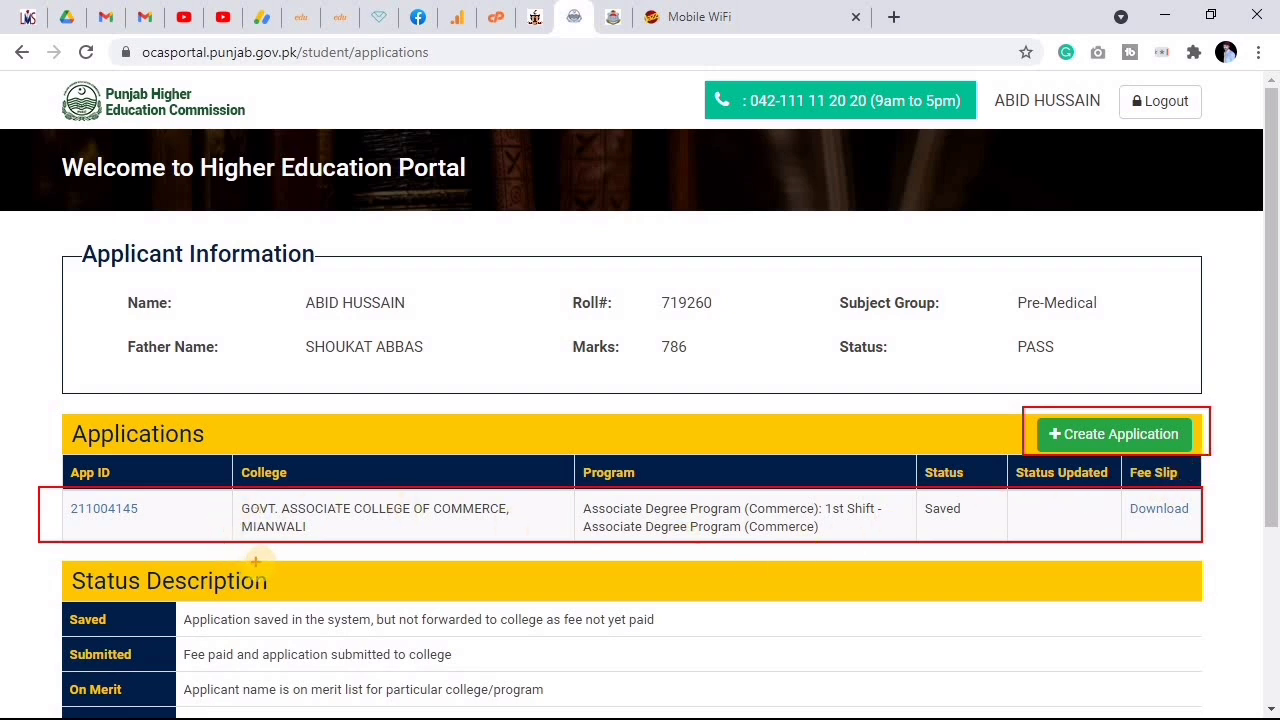
key("Escape")
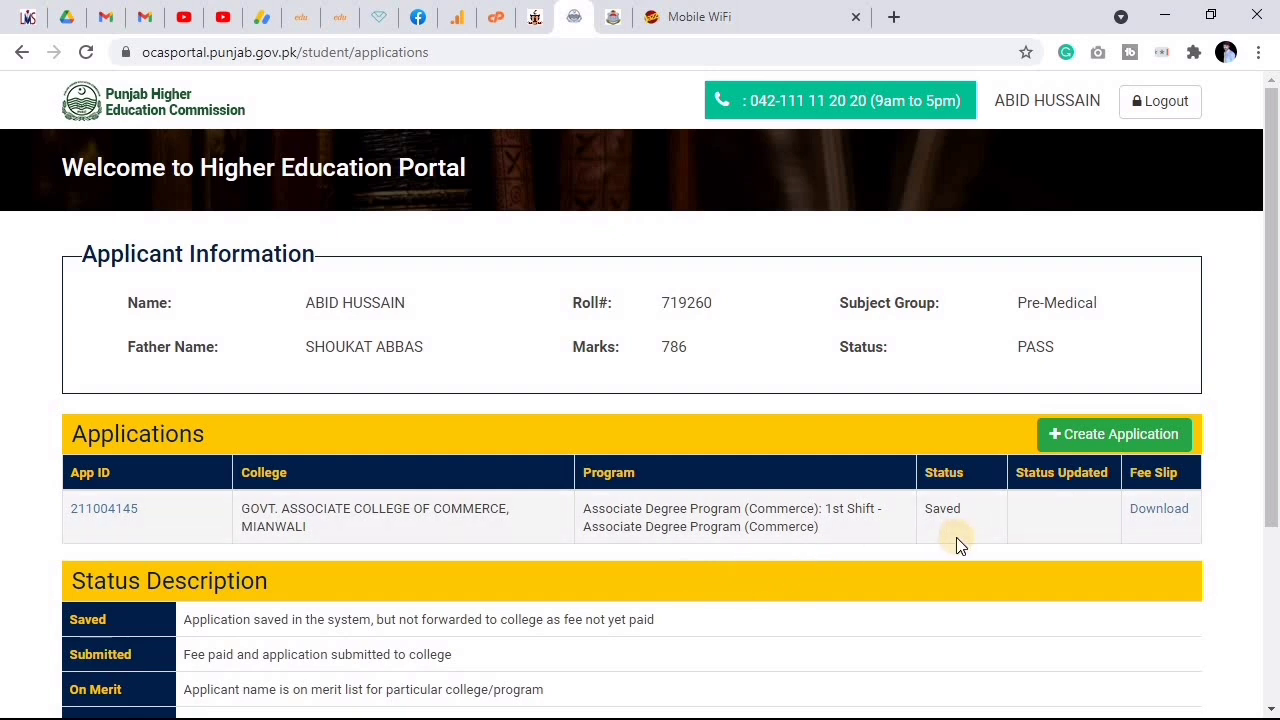
Step: Download the saved application's fee slip and open the PDF
mouse_move(1116, 498)
left_mouse_down()
mouse_move(1146, 520)
mouse_move(1209, 526)
left_mouse_up()
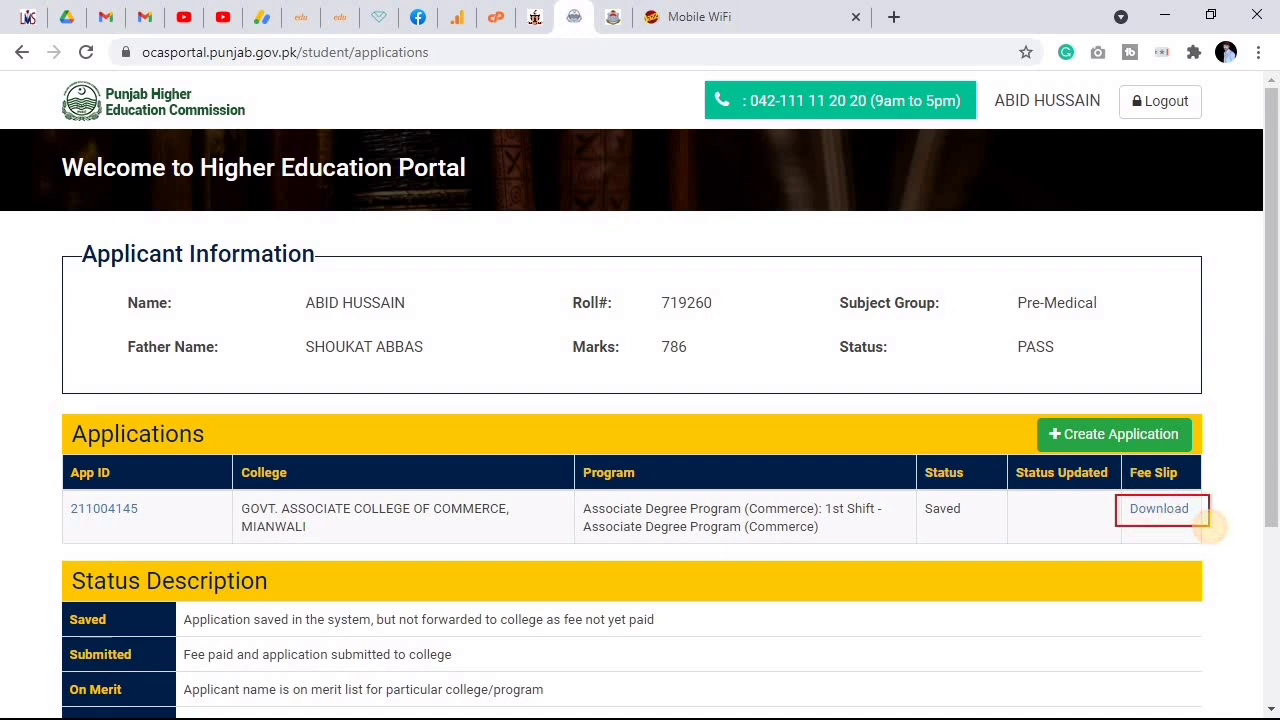
left_click(1148, 512)
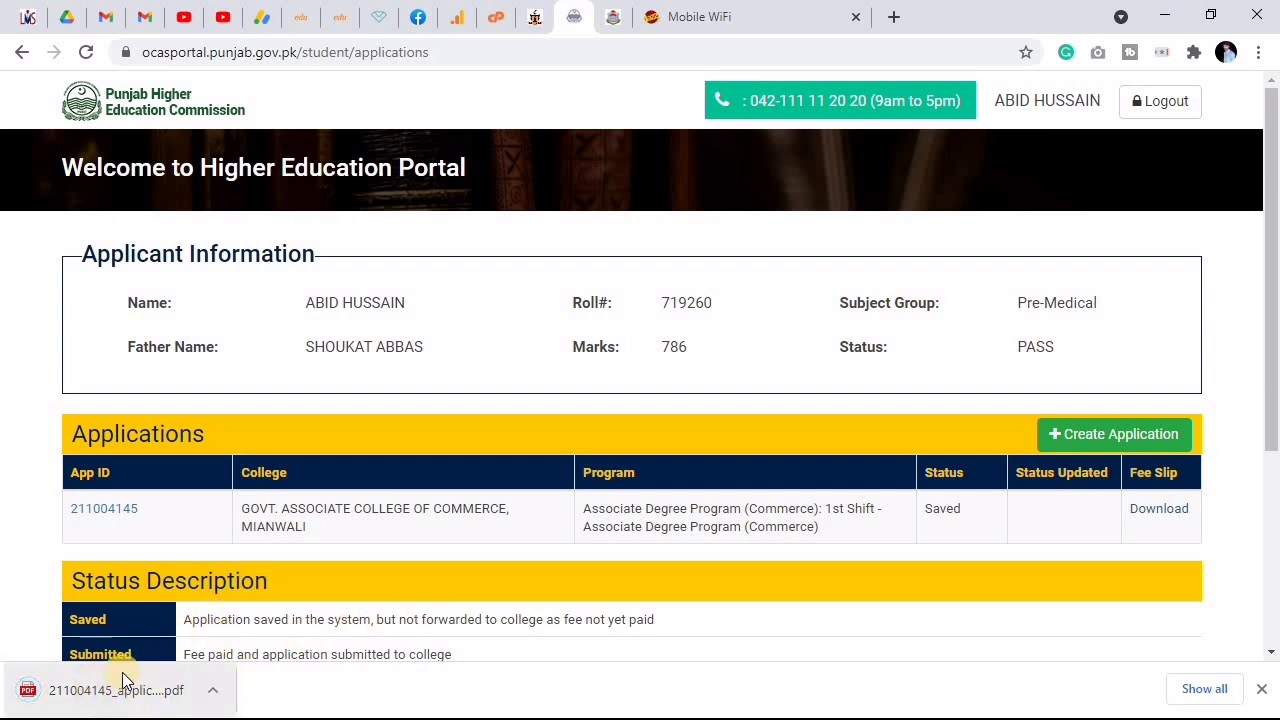
left_click(88, 690)
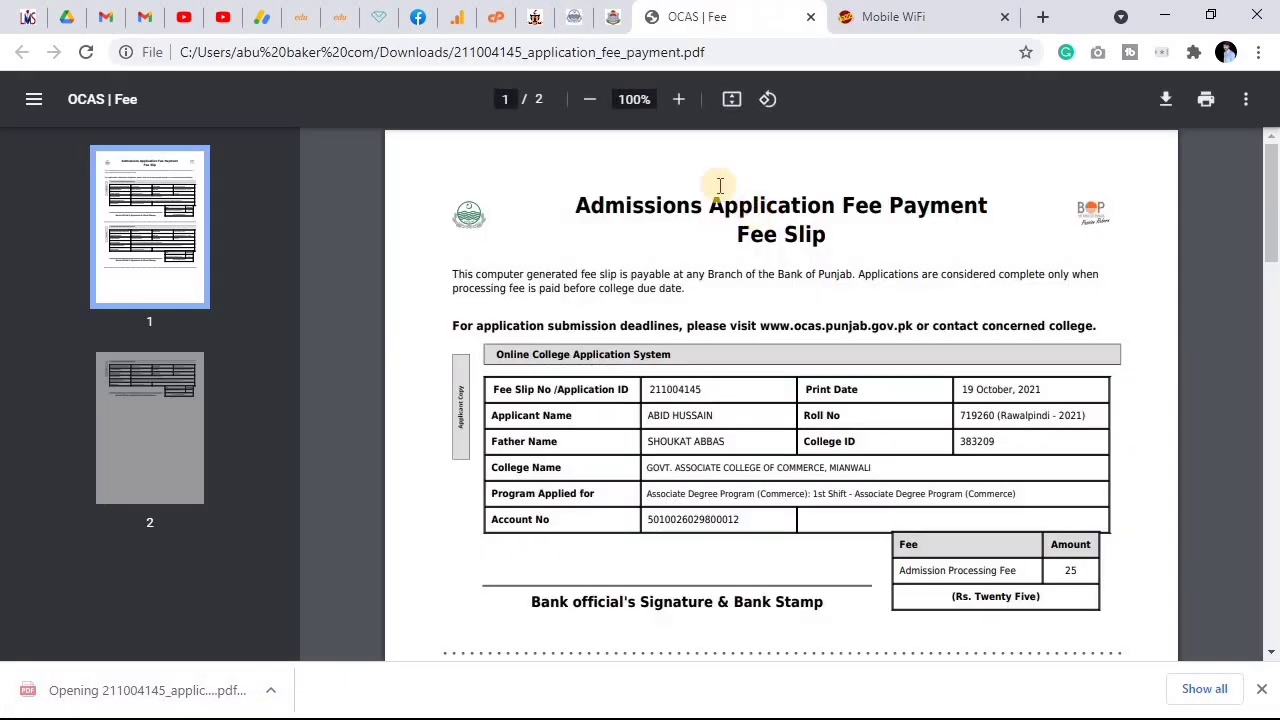
Step: Examine the fee slip's heading, applicant copy and admission processing fee table
scroll(845, 343, "down", 4)
scroll(841, 347, "up", 4)
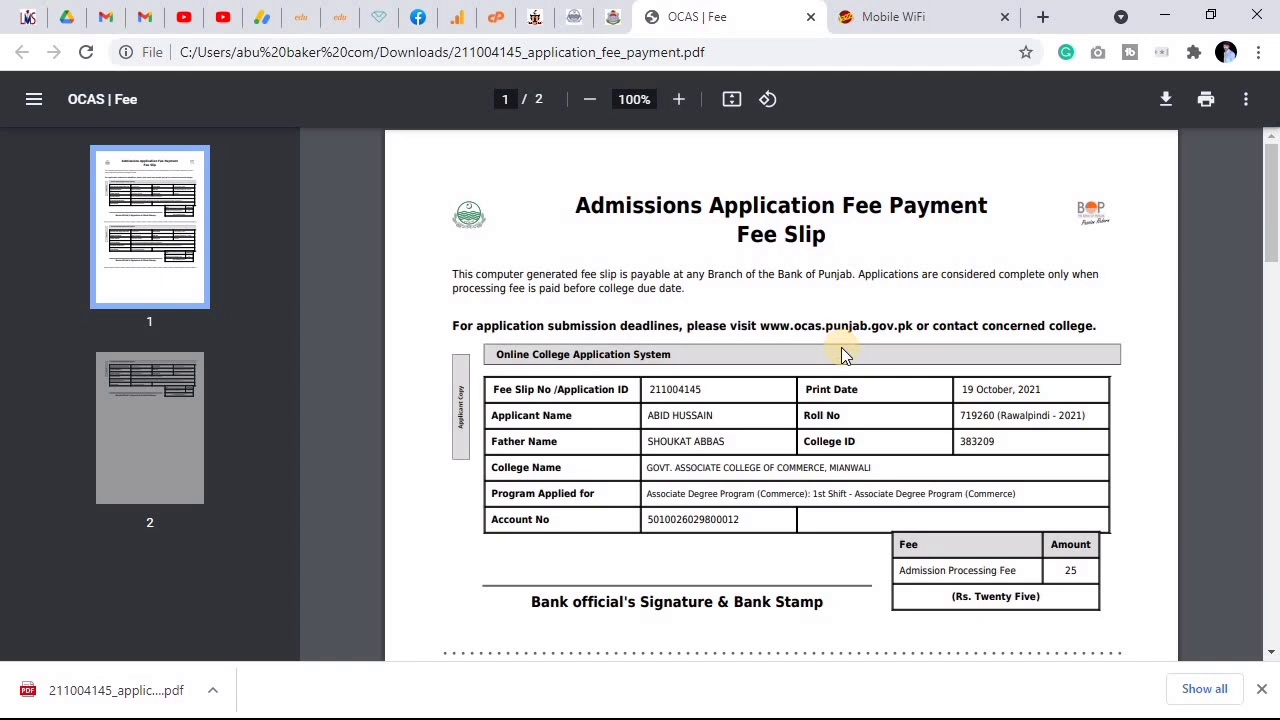
mouse_move(436, 169)
left_mouse_down()
mouse_move(771, 251)
mouse_move(1134, 255)
left_mouse_up()
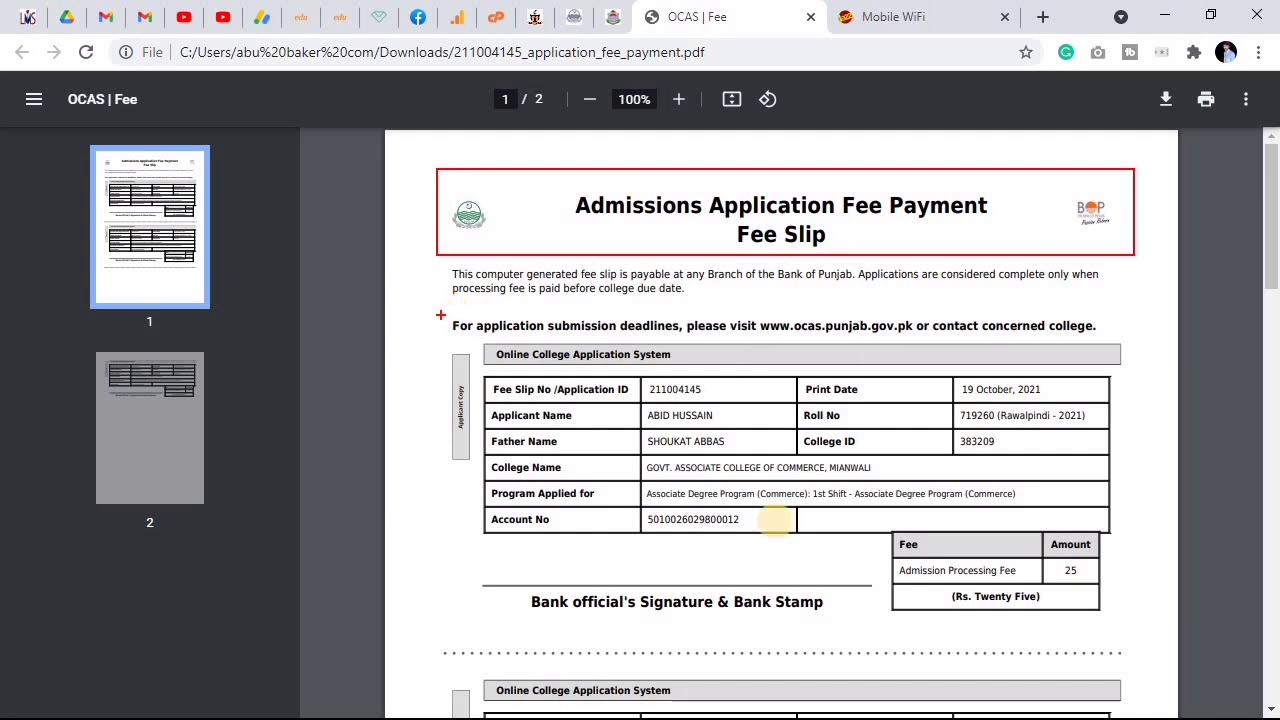
mouse_move(887, 531)
left_mouse_down()
mouse_move(938, 574)
mouse_move(1063, 620)
mouse_move(1123, 614)
mouse_move(1106, 616)
left_mouse_up()
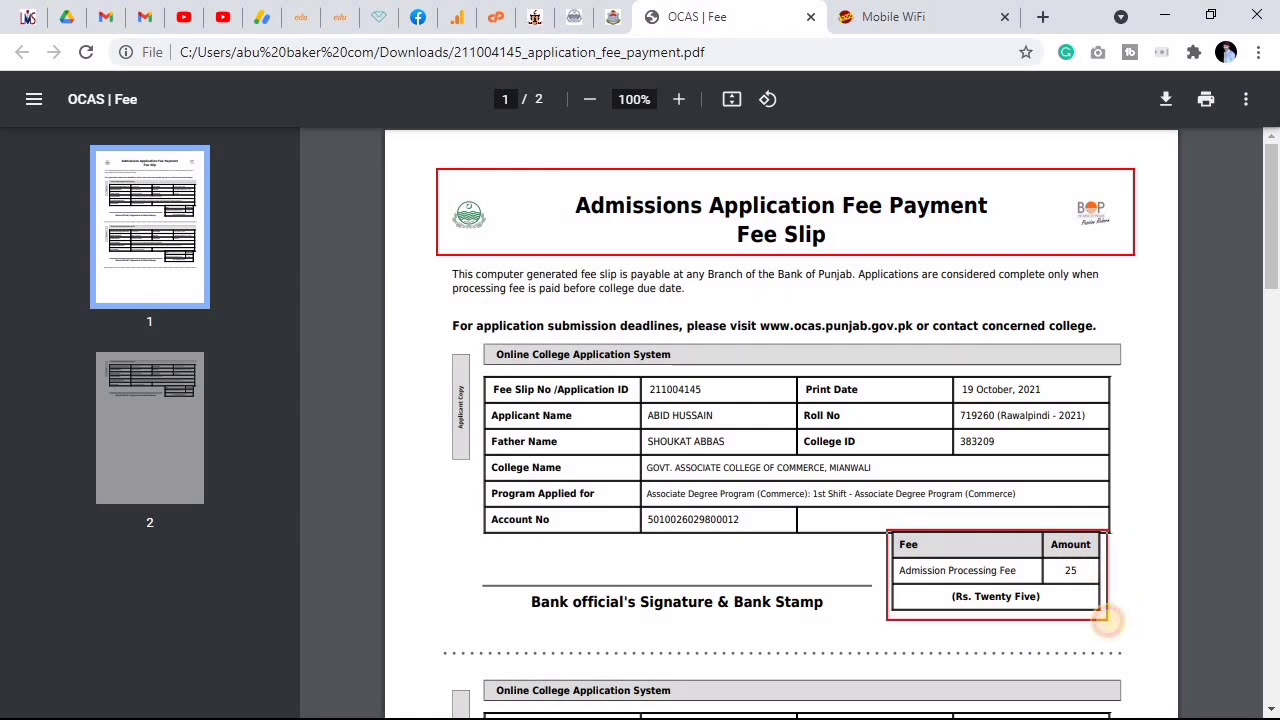